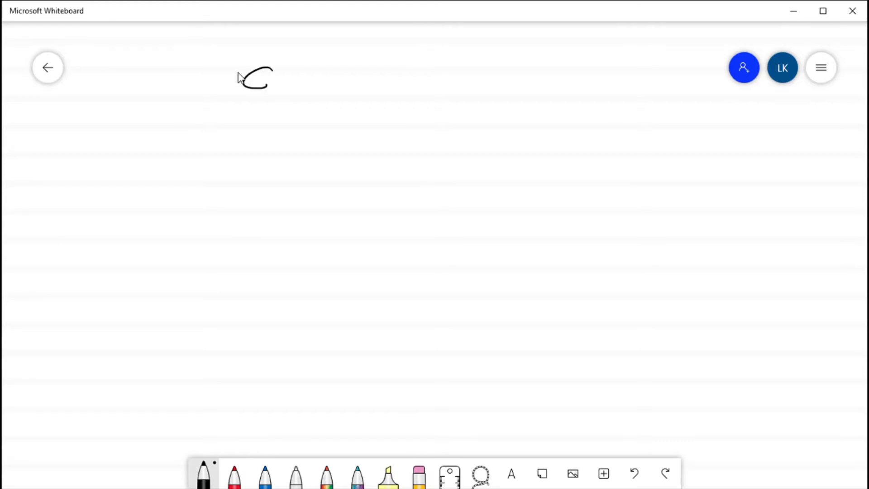
Handwrite the heading word "GEOGEBRA" in black along the upper part of the board.
left_click_drag(274, 82, 284, 82)
left_click_drag(276, 86, 282, 86)
left_click_drag(275, 93, 291, 94)
left_click_drag(291, 81, 311, 110)
mouse_move(322, 82)
left_mouse_down()
mouse_move(322, 94)
mouse_move(331, 81)
left_mouse_up()
left_click_drag(322, 87, 330, 87)
left_click_drag(323, 94, 336, 94)
left_click_drag(335, 81, 349, 95)
left_click_drag(349, 82, 358, 95)
left_click_drag(361, 95, 371, 89)
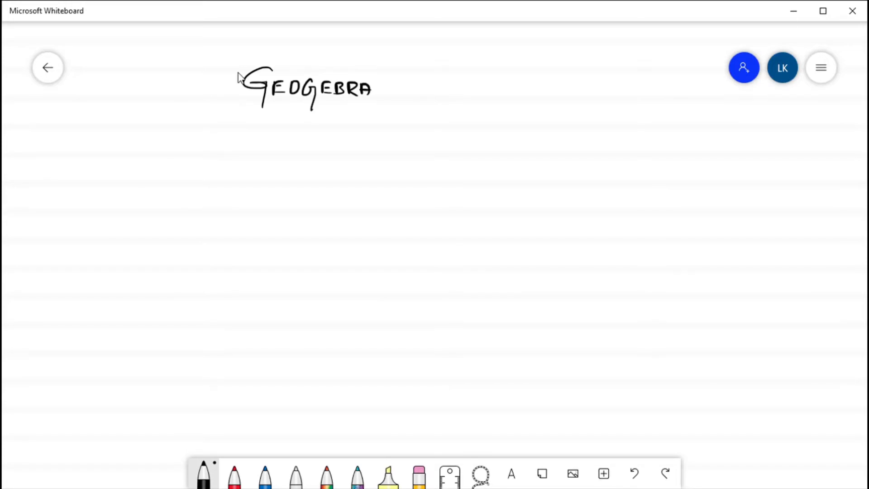
Handwrite "GRAPHICS." after GEOGEBRA and underline the whole heading twice.
mouse_move(423, 68)
left_mouse_down()
mouse_move(407, 88)
mouse_move(412, 109)
left_mouse_up()
mouse_move(424, 84)
left_mouse_down()
mouse_move(424, 97)
mouse_move(434, 97)
left_mouse_up()
mouse_move(436, 95)
left_mouse_down()
mouse_move(442, 83)
mouse_move(454, 92)
left_mouse_up()
mouse_move(468, 84)
left_mouse_down()
mouse_move(468, 97)
mouse_move(474, 90)
left_mouse_up()
left_click_drag(474, 84, 475, 96)
mouse_move(482, 83)
left_mouse_down()
mouse_move(482, 95)
mouse_move(491, 96)
left_mouse_up()
mouse_move(504, 84)
left_mouse_down()
mouse_move(504, 96)
mouse_move(520, 94)
left_mouse_up()
left_click_drag(253, 103, 370, 100)
left_click_drag(246, 109, 516, 104)
left_click_drag(393, 110, 503, 110)
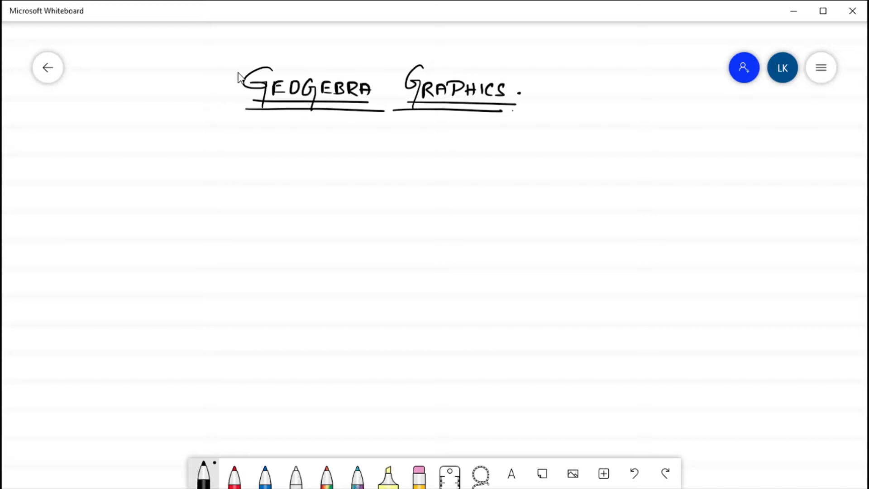
Handwrite a circled-star bullet with "cosθ" below the heading.
left_click_drag(175, 137, 166, 152)
mouse_move(165, 140)
left_mouse_down()
mouse_move(177, 150)
mouse_move(181, 142)
left_mouse_up()
mouse_move(180, 132)
left_mouse_down()
mouse_move(220, 154)
mouse_move(225, 146)
left_mouse_up()
mouse_move(233, 153)
left_mouse_down()
mouse_move(237, 144)
mouse_move(230, 156)
left_mouse_up()
left_click_drag(251, 141, 245, 153)
left_click_drag(244, 148, 258, 146)
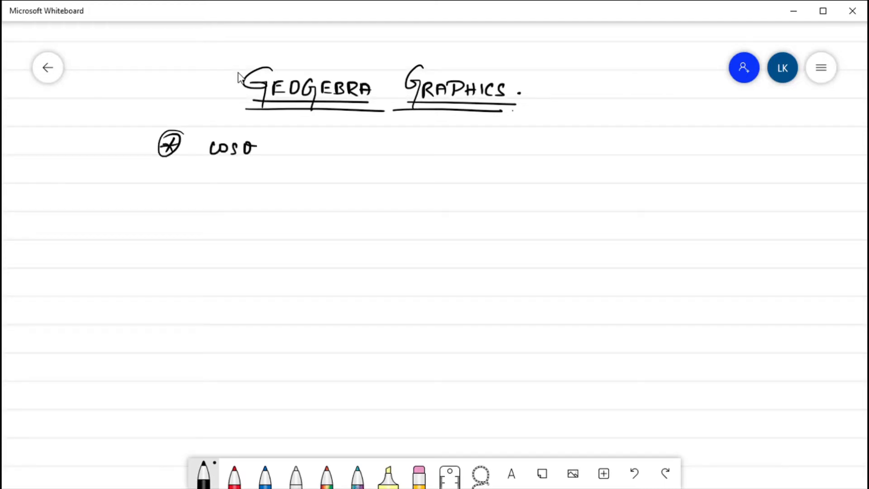
Add circled-star bullets for "sinθ" and "tan." below cosθ and group the three functions with a curly brace.
mouse_move(181, 168)
left_mouse_down()
mouse_move(175, 180)
mouse_move(181, 173)
left_mouse_up()
mouse_move(181, 161)
left_mouse_down()
mouse_move(168, 174)
mouse_move(179, 186)
left_mouse_up()
mouse_move(215, 170)
left_mouse_down()
mouse_move(210, 181)
mouse_move(236, 181)
left_mouse_up()
mouse_move(245, 173)
left_mouse_down()
mouse_move(241, 181)
mouse_move(249, 171)
left_mouse_up()
left_click_drag(240, 176, 259, 173)
left_click_drag(172, 199, 180, 209)
mouse_move(168, 207)
left_mouse_down()
mouse_move(183, 199)
mouse_move(177, 189)
left_mouse_up()
mouse_move(210, 195)
left_mouse_down()
mouse_move(209, 212)
mouse_move(221, 201)
left_mouse_up()
left_click_drag(226, 202, 245, 212)
left_click(251, 206)
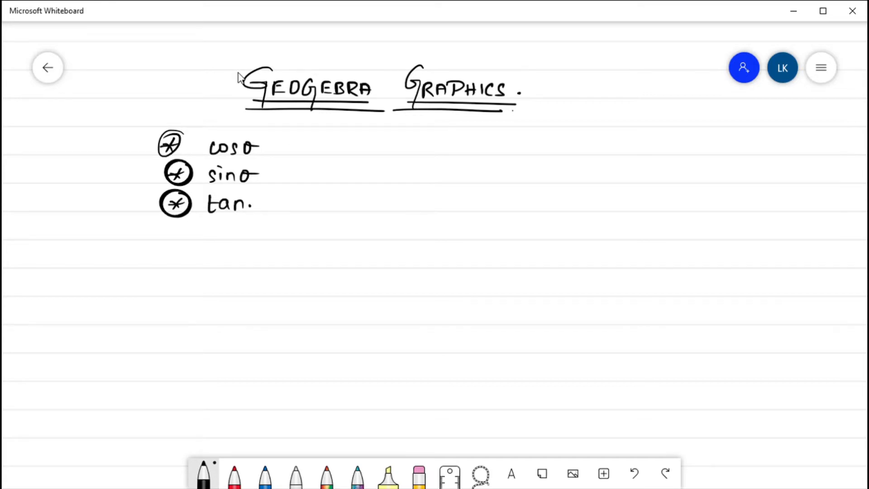
mouse_move(283, 135)
left_mouse_down()
mouse_move(293, 154)
mouse_move(279, 209)
left_mouse_up()
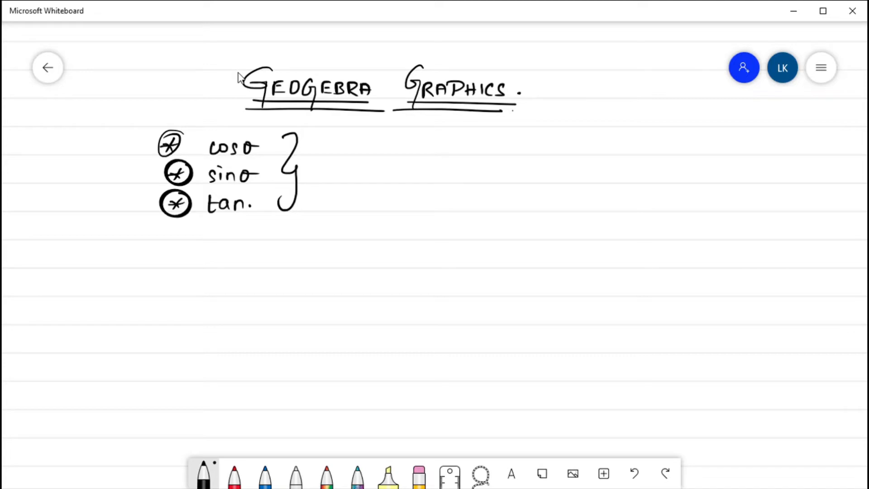
Write item 1) and sketch a circle with its centre dot and a radius labelled r=1.
left_click_drag(160, 249, 158, 268)
mouse_move(234, 242)
left_mouse_down()
mouse_move(210, 284)
mouse_move(268, 286)
mouse_move(254, 237)
mouse_move(229, 234)
left_mouse_up()
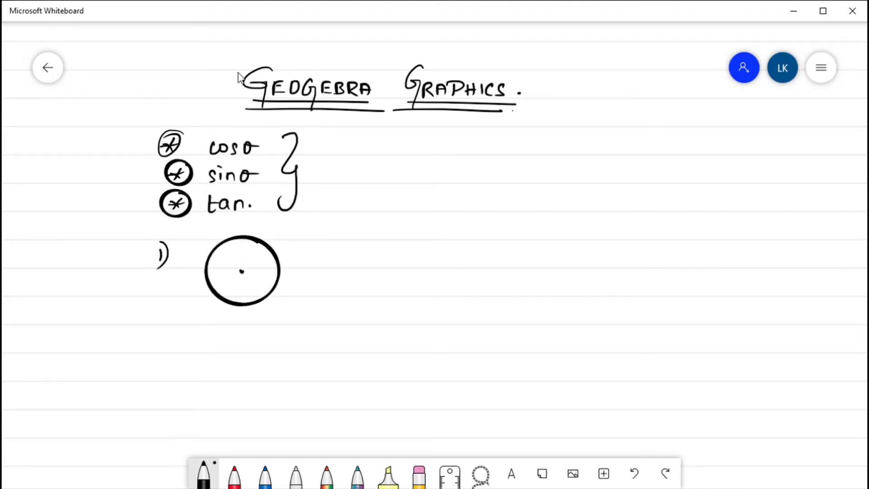
mouse_move(242, 271)
left_mouse_down()
mouse_move(278, 268)
mouse_move(263, 277)
left_mouse_up()
left_click_drag(259, 279, 263, 279)
left_click_drag(266, 274, 266, 281)
Write item 2) below the circle and sketch a horizontal line with a point on its middle.
left_click_drag(159, 333, 165, 351)
left_click_drag(216, 342, 336, 347)
left_click_drag(278, 344, 277, 345)
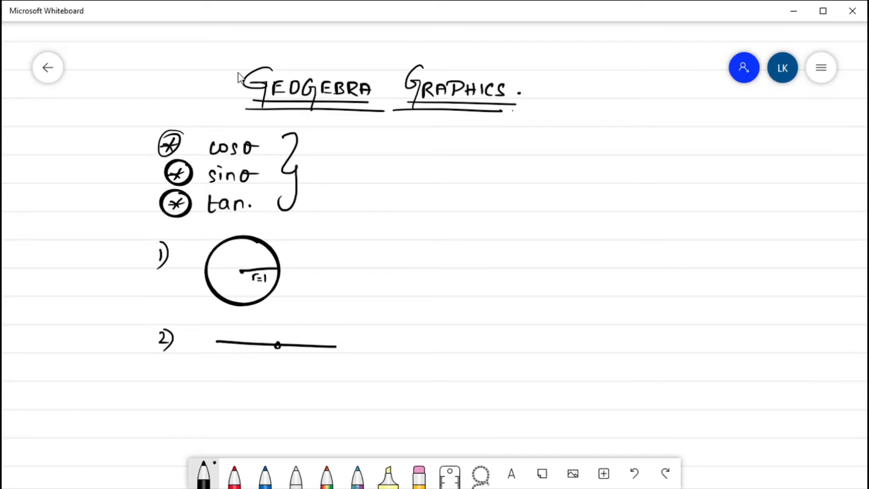
Write item 3) with the functions "sinθ, cosθ, tanθ." below the line sketch.
left_click_drag(167, 390, 173, 410)
mouse_move(230, 394)
left_mouse_down()
mouse_move(221, 403)
mouse_move(232, 403)
left_mouse_up()
mouse_move(235, 403)
left_mouse_down()
mouse_move(240, 395)
mouse_move(246, 403)
left_mouse_up()
mouse_move(251, 393)
left_mouse_down()
mouse_move(264, 409)
mouse_move(327, 397)
mouse_move(327, 407)
left_mouse_up()
mouse_move(342, 390)
left_mouse_down()
mouse_move(341, 402)
mouse_move(354, 395)
left_mouse_up()
mouse_move(359, 395)
left_mouse_down()
mouse_move(352, 402)
mouse_move(370, 403)
left_mouse_up()
mouse_move(380, 393)
left_mouse_down()
mouse_move(380, 403)
mouse_move(390, 396)
left_mouse_up()
left_click(396, 399)
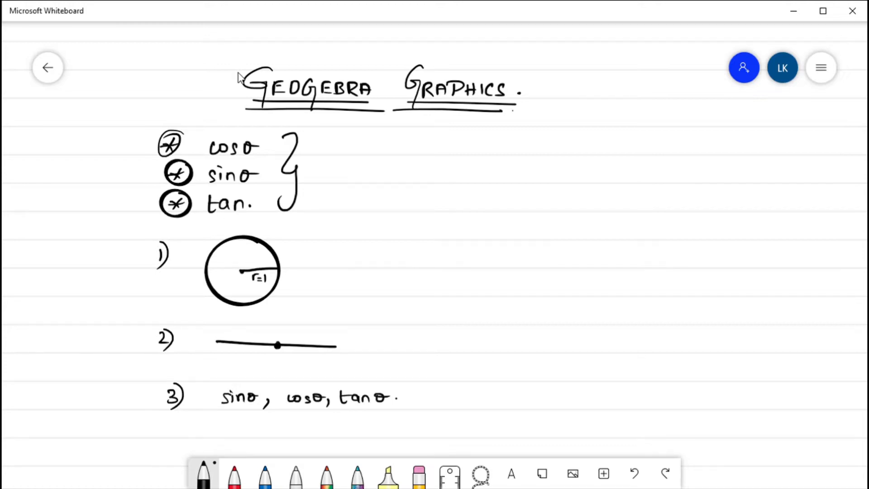
Handwrite the formula sinθ = opp/hyp in the empty area beside the function list.
left_click_drag(476, 143, 469, 155)
left_click_drag(481, 148, 500, 155)
left_click_drag(497, 150, 529, 148)
mouse_move(521, 153)
left_mouse_down()
mouse_move(554, 145)
mouse_move(590, 159)
mouse_move(557, 180)
mouse_move(568, 184)
mouse_move(561, 190)
left_mouse_up()
mouse_move(575, 171)
left_mouse_down()
mouse_move(576, 190)
mouse_move(585, 177)
left_mouse_up()
left_click(592, 175)
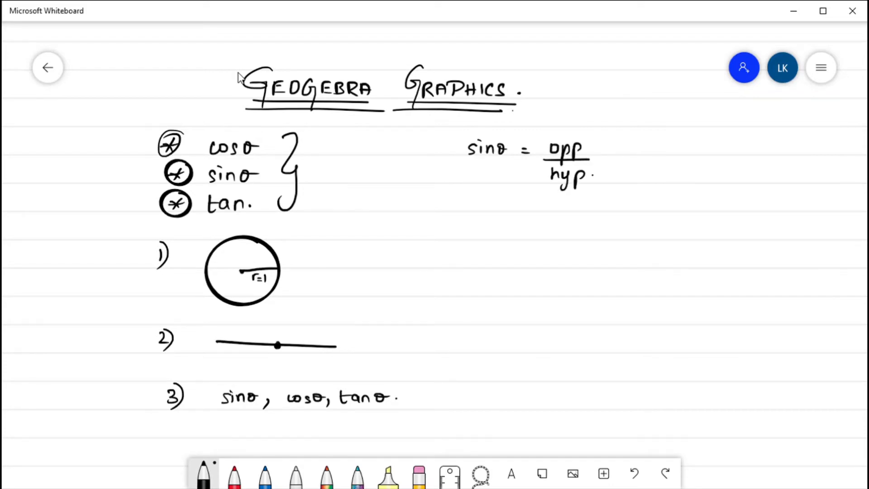
Handwrite the formula cosθ = adj/hyp below the sine formula.
mouse_move(492, 202)
left_mouse_down()
mouse_move(484, 211)
mouse_move(496, 203)
left_mouse_up()
mouse_move(509, 202)
left_mouse_down()
mouse_move(503, 211)
mouse_move(516, 200)
left_mouse_up()
left_click_drag(510, 205, 537, 204)
mouse_move(532, 210)
left_mouse_down()
mouse_move(569, 212)
mouse_move(578, 196)
mouse_move(580, 212)
left_mouse_up()
mouse_move(586, 202)
left_mouse_down()
mouse_move(580, 220)
mouse_move(594, 219)
mouse_move(561, 235)
mouse_move(571, 236)
left_mouse_up()
left_click_drag(570, 229, 571, 248)
left_click_drag(584, 229, 585, 250)
left_click_drag(585, 230, 594, 234)
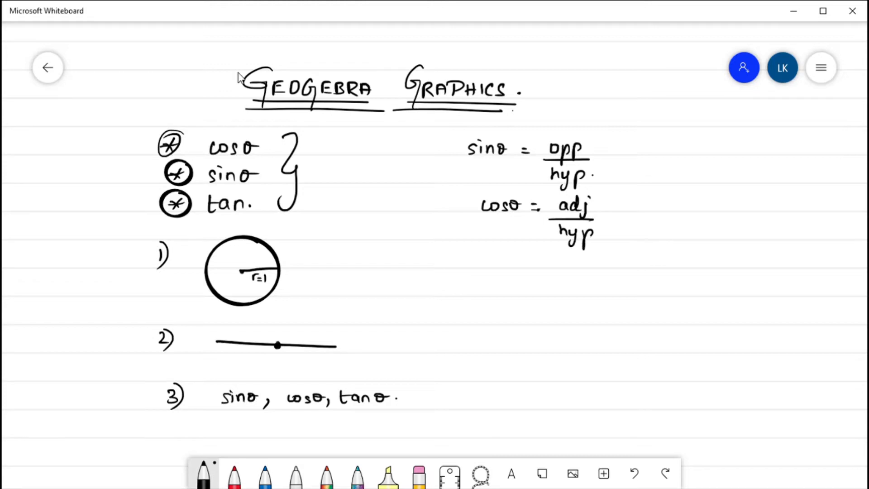
Handwrite the formula tanθ = opp/adj below the cosine formula.
left_click_drag(485, 254, 484, 271)
left_click_drag(481, 260, 511, 269)
left_click_drag(515, 261, 519, 262)
left_click_drag(538, 262, 546, 261)
left_click_drag(539, 267, 571, 268)
mouse_move(579, 259)
left_mouse_down()
mouse_move(580, 279)
mouse_move(585, 265)
left_mouse_up()
mouse_move(588, 261)
left_mouse_down()
mouse_move(588, 281)
mouse_move(597, 265)
mouse_move(605, 278)
mouse_move(567, 296)
left_mouse_up()
left_click_drag(576, 290, 580, 307)
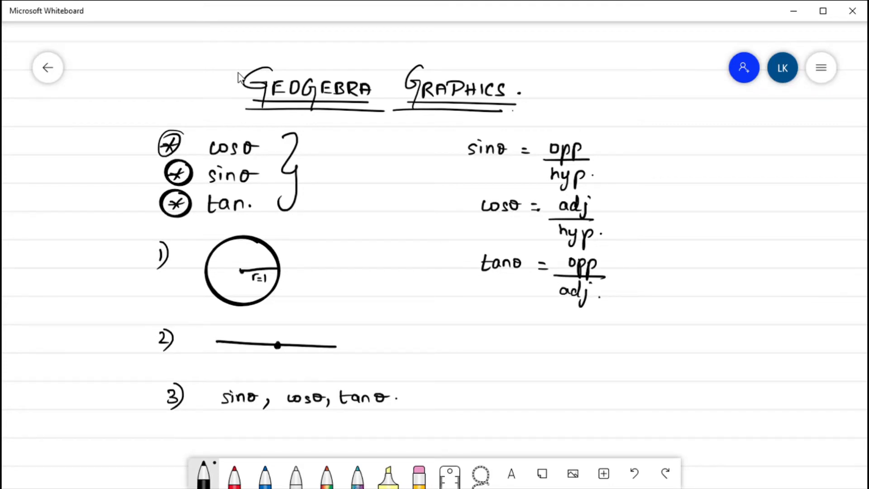
Sketch a right triangle inside the circle, mark angle θ, and label the points A, B and C.
mouse_move(241, 271)
left_mouse_down()
mouse_move(270, 251)
mouse_move(253, 270)
mouse_move(265, 262)
left_mouse_up()
left_click_drag(228, 284, 233, 274)
left_click_drag(233, 275, 239, 280)
left_click_drag(285, 264, 287, 275)
left_click_drag(284, 243, 271, 268)
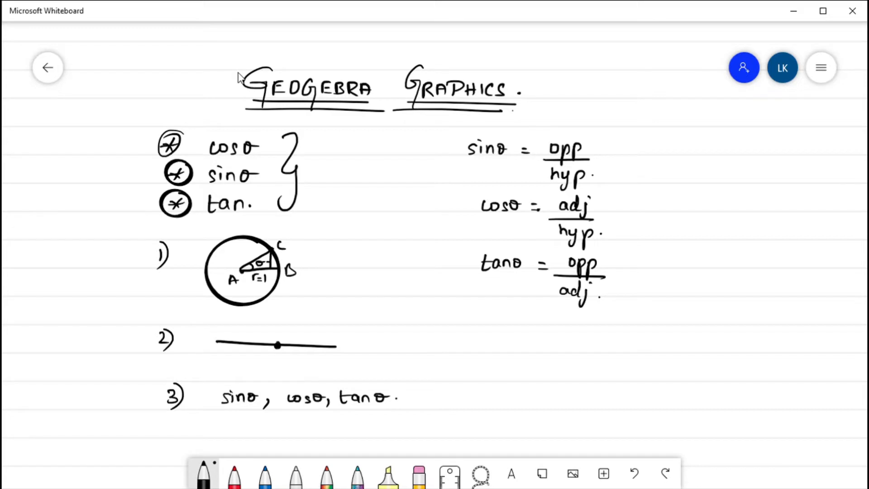
Label the foot of the triangle's perpendicular D and mark its hypotenuse r=1.
left_click_drag(269, 270, 269, 278)
left_click_drag(269, 270, 270, 277)
left_click_drag(256, 254, 258, 253)
left_click_drag(259, 249, 260, 255)
Mark hyp as =1 in the sine formula and extend the sine and cosine formulas with "= opp" and "= adj".
left_click_drag(589, 174, 595, 174)
left_click_drag(588, 178, 601, 181)
left_click_drag(617, 151, 652, 145)
mouse_move(655, 148)
left_mouse_down()
mouse_move(656, 169)
mouse_move(658, 156)
left_mouse_up()
mouse_move(664, 147)
left_mouse_down()
mouse_move(665, 169)
mouse_move(673, 153)
left_mouse_up()
left_click_drag(615, 210, 642, 213)
left_click_drag(651, 204, 657, 212)
left_click_drag(663, 203, 659, 222)
left_click(670, 199)
Extend the tangent formula with "= opp/adj" and group the three formulas with a large curly brace.
mouse_move(621, 263)
left_mouse_down()
mouse_move(632, 268)
mouse_move(655, 257)
left_mouse_up()
mouse_move(662, 260)
left_mouse_down()
mouse_move(663, 278)
mouse_move(669, 267)
left_mouse_up()
mouse_move(671, 262)
left_mouse_down()
mouse_move(673, 279)
mouse_move(681, 267)
left_mouse_up()
left_click_drag(640, 278, 688, 279)
left_click_drag(652, 286, 666, 303)
mouse_move(730, 133)
left_mouse_down()
mouse_move(720, 139)
mouse_move(704, 300)
mouse_move(695, 299)
left_mouse_up()
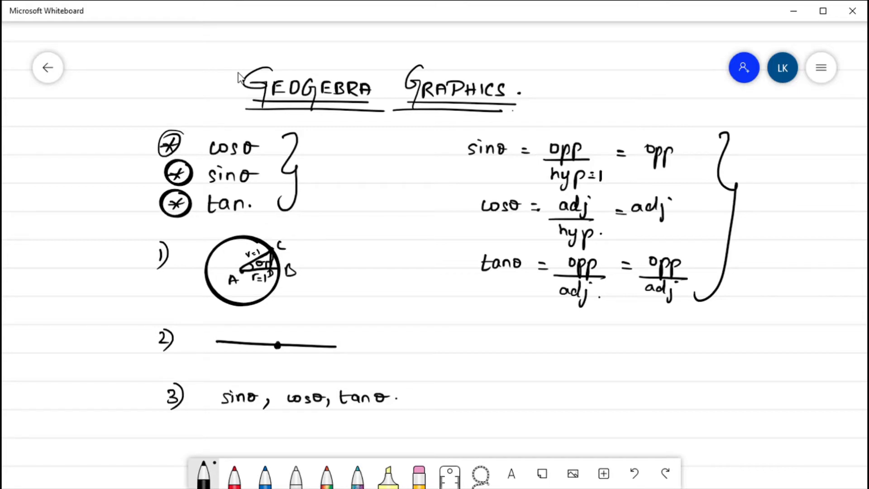
mouse_move(257, 196)
left_mouse_down()
mouse_move(252, 207)
mouse_move(268, 199)
left_mouse_up()
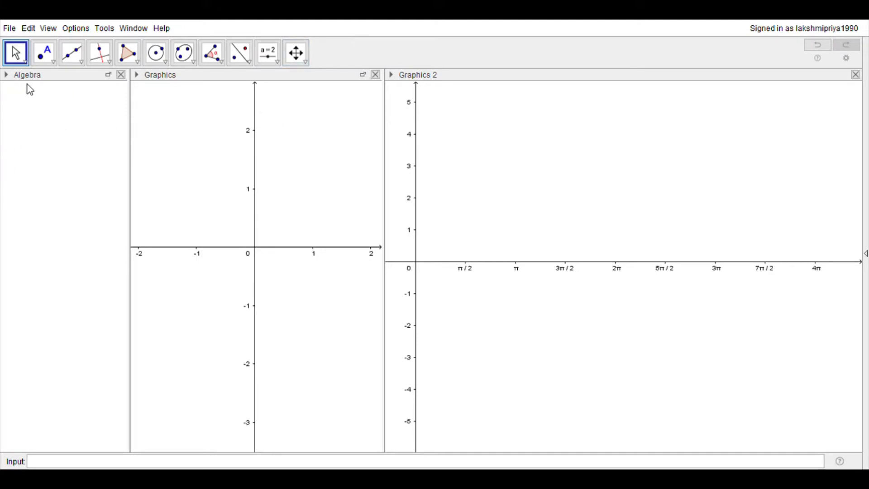
Switch to GeoGebra, plot point A at the origin, and draw a circle with centre A and radius 1.
left_click(50, 56)
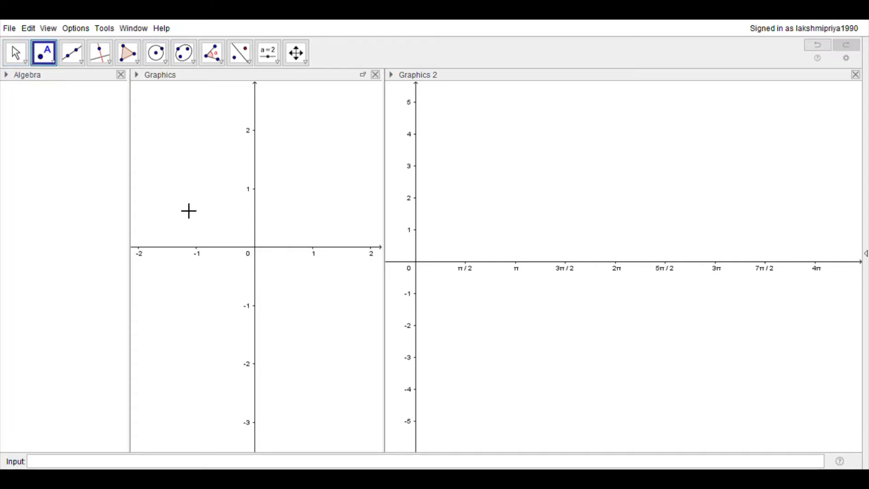
left_click(260, 250)
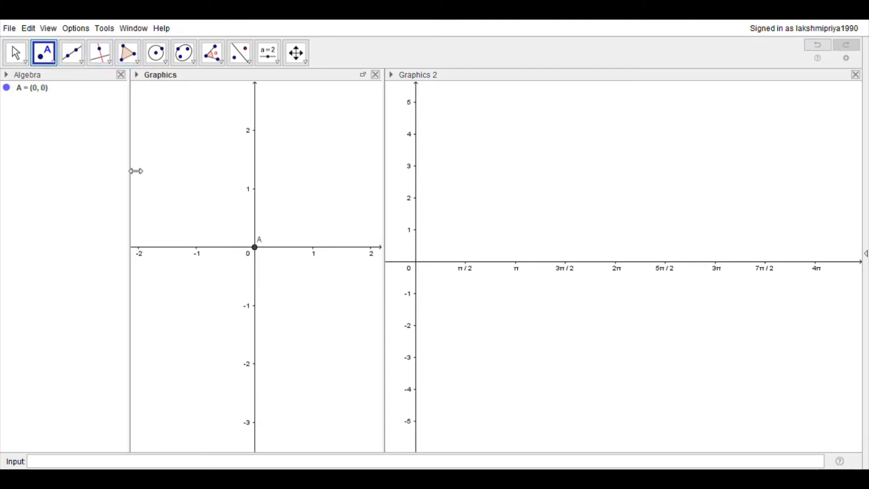
left_click_drag(130, 177, 115, 187)
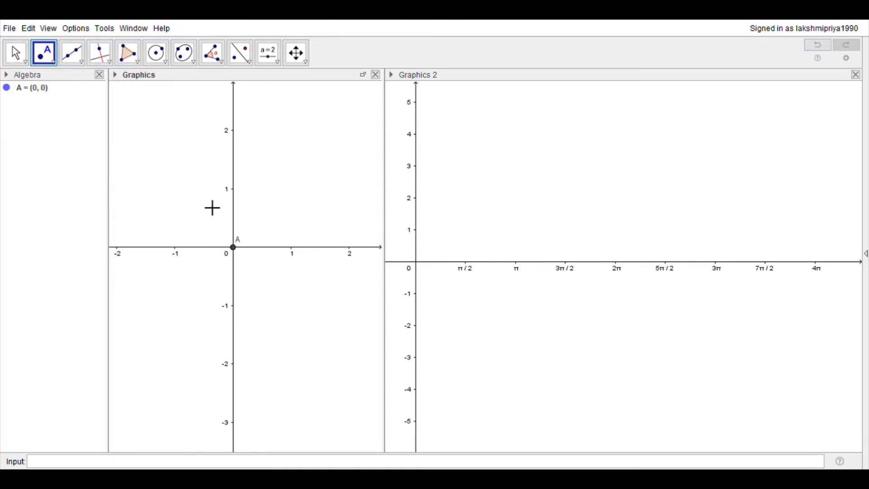
left_click(165, 60)
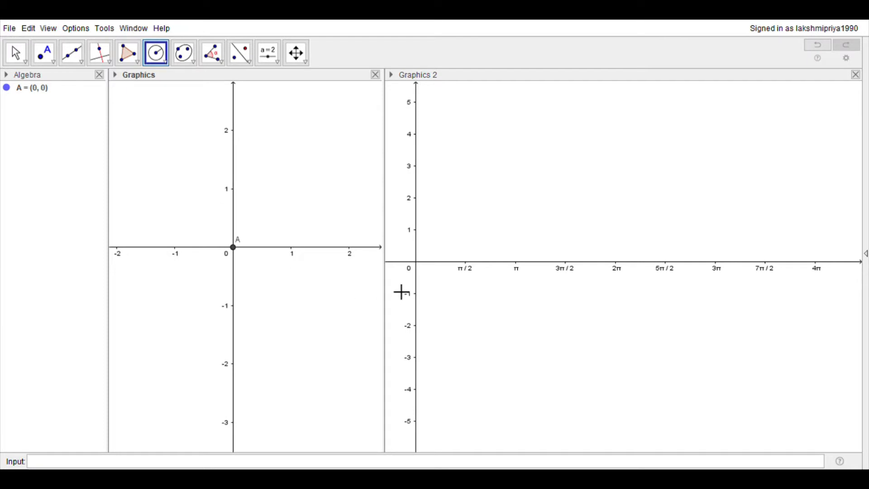
left_click(471, 268)
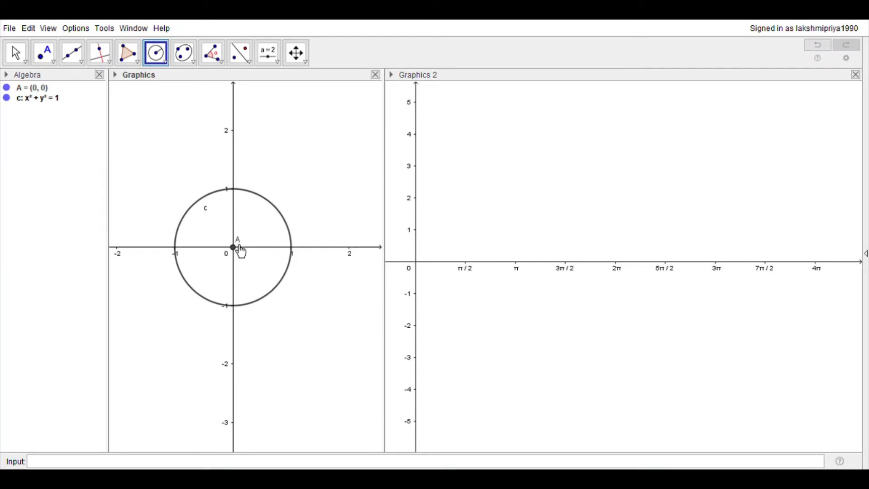
Create an angle slider α set to 45° above the circle.
left_click(263, 54)
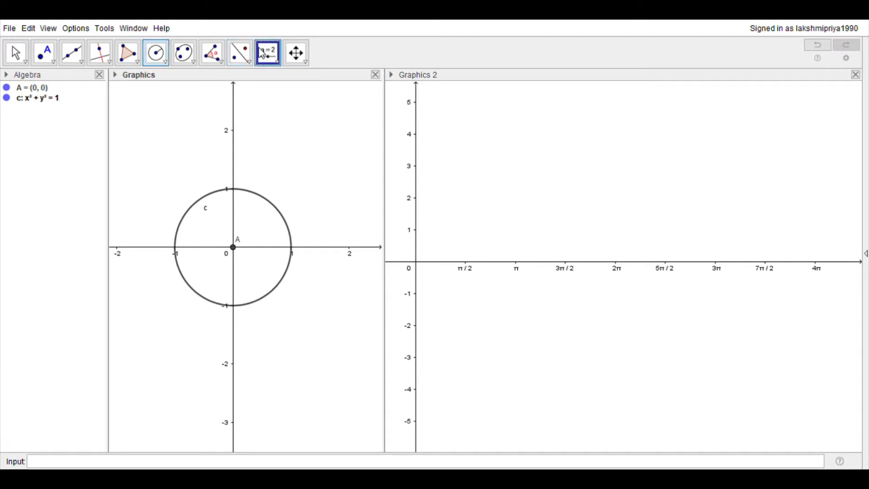
left_click(180, 147)
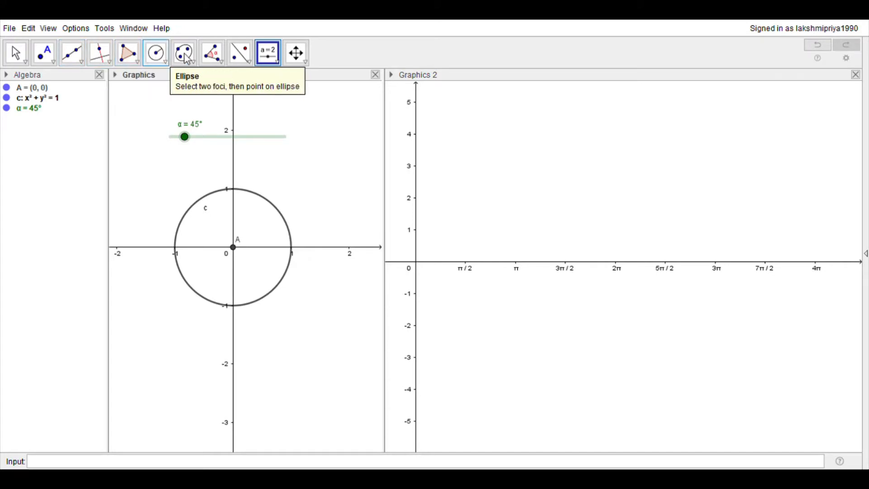
Plot point B at (1, 0) on the circle and construct an angle of size α at A from B.
left_click(210, 59)
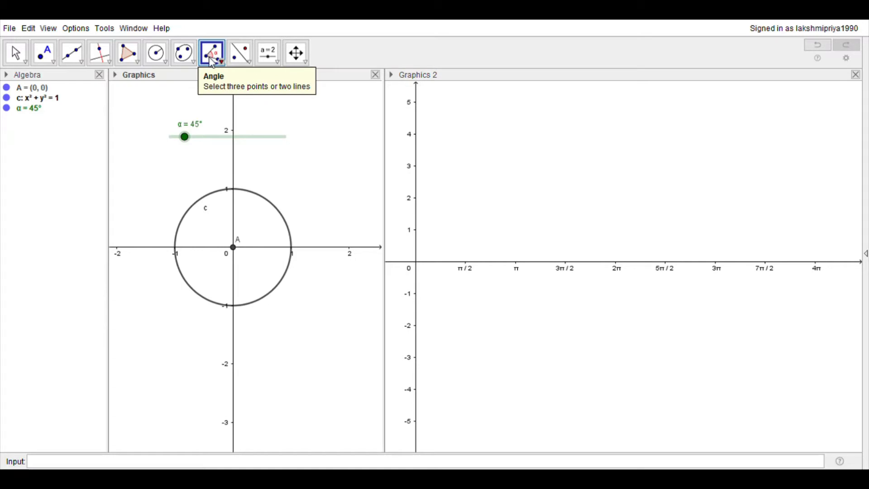
left_click(50, 62)
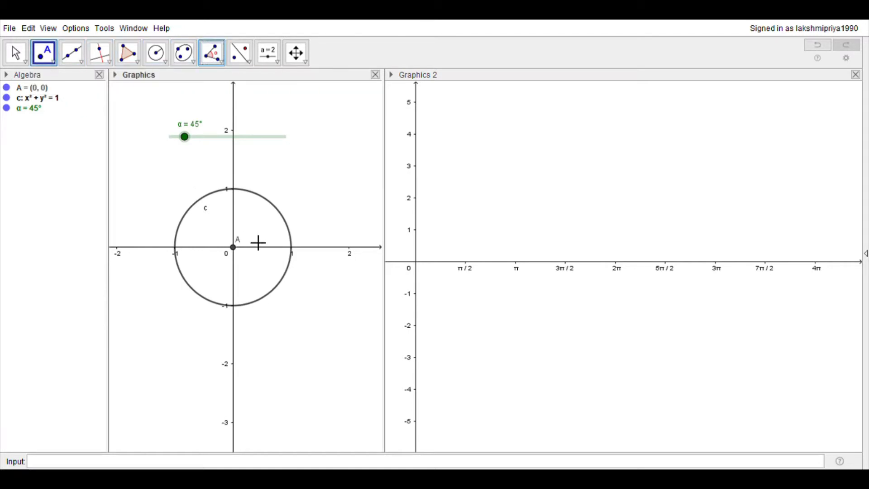
left_click(293, 249)
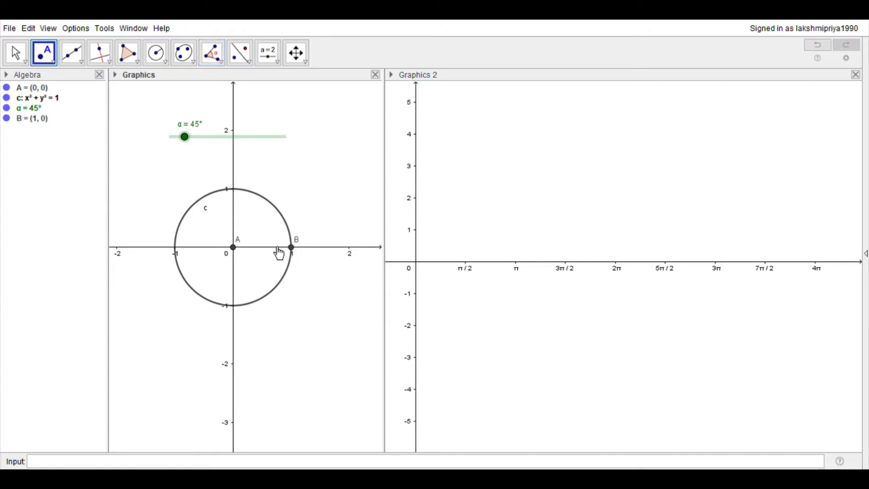
left_click(213, 53)
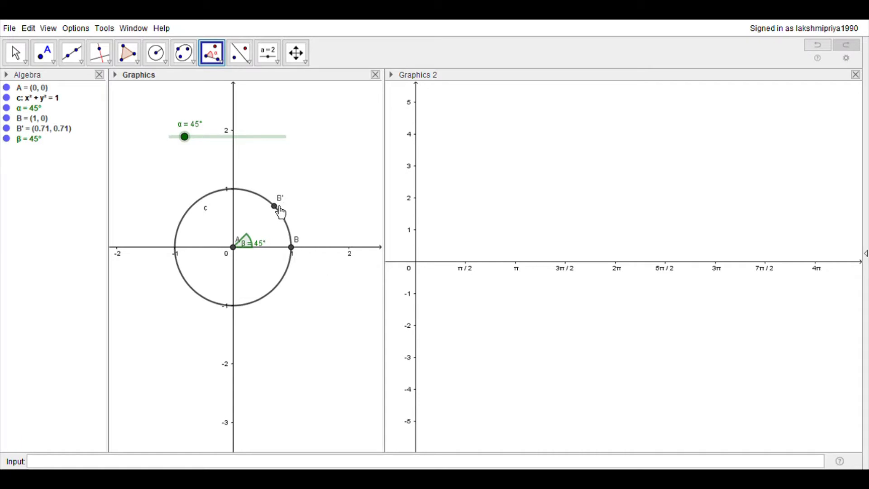
Test the slider α across its range from 360° to 0° and leave it at 52°.
left_click(186, 138)
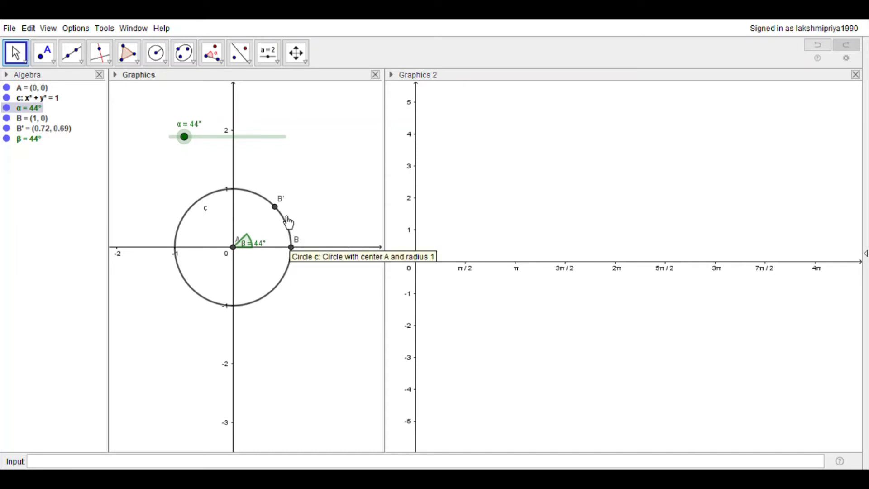
left_click(192, 143)
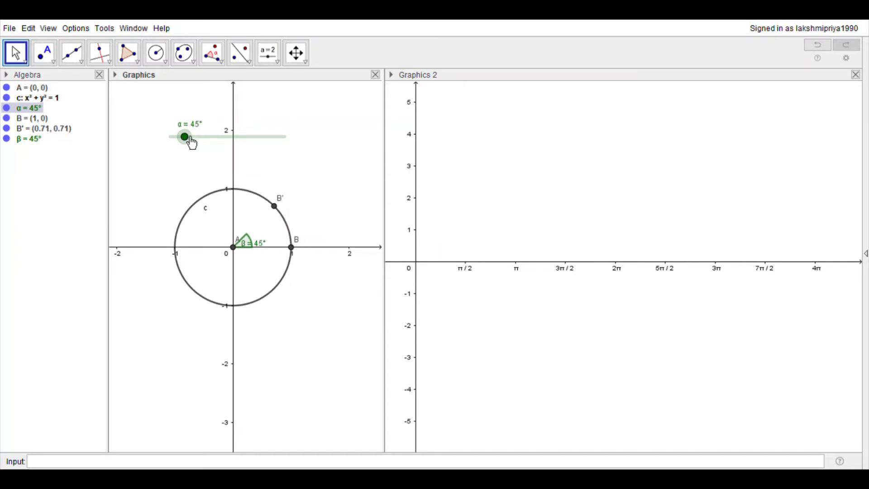
left_click_drag(193, 143, 295, 159)
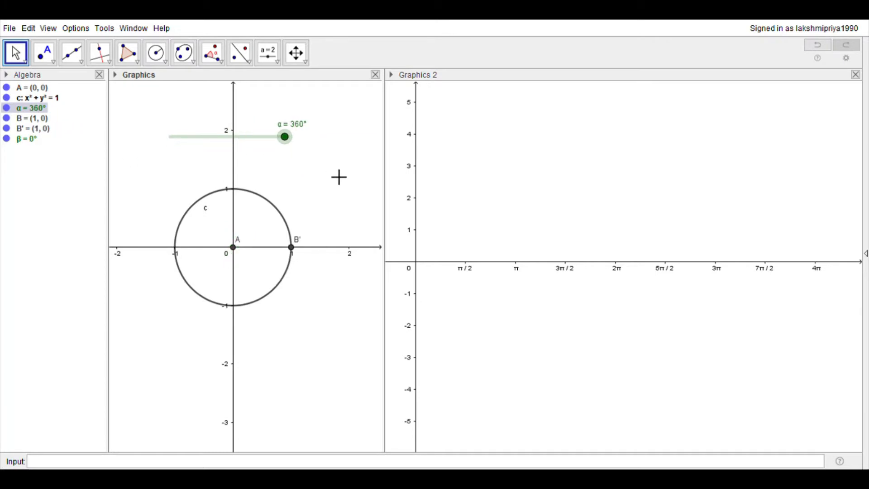
left_click_drag(292, 140, 176, 151)
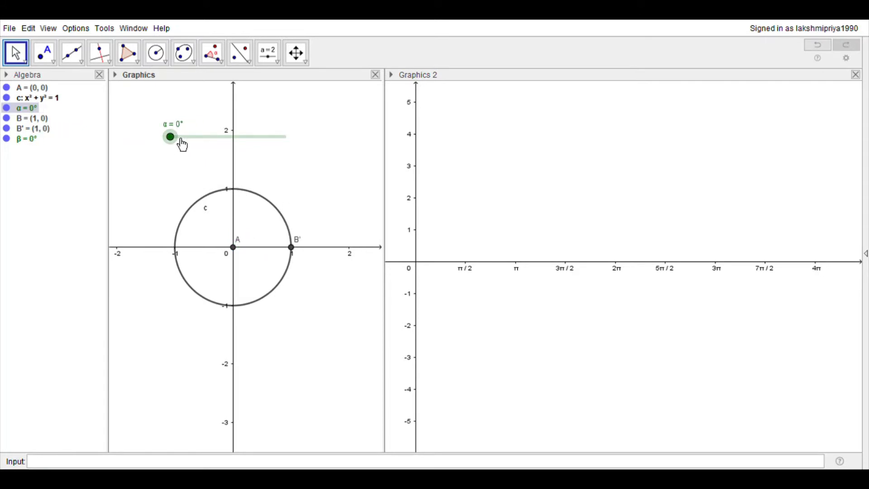
left_click_drag(172, 140, 190, 144)
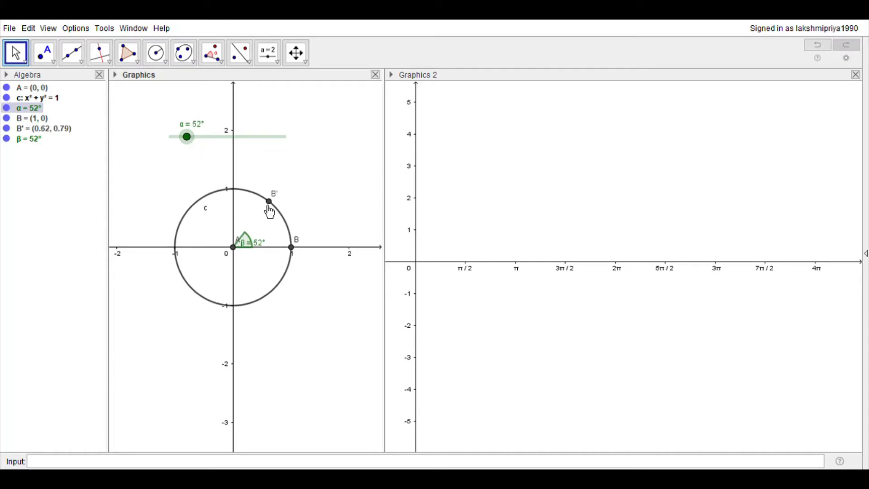
Rename the rotated point B' on the circle as c.
left_click(269, 204)
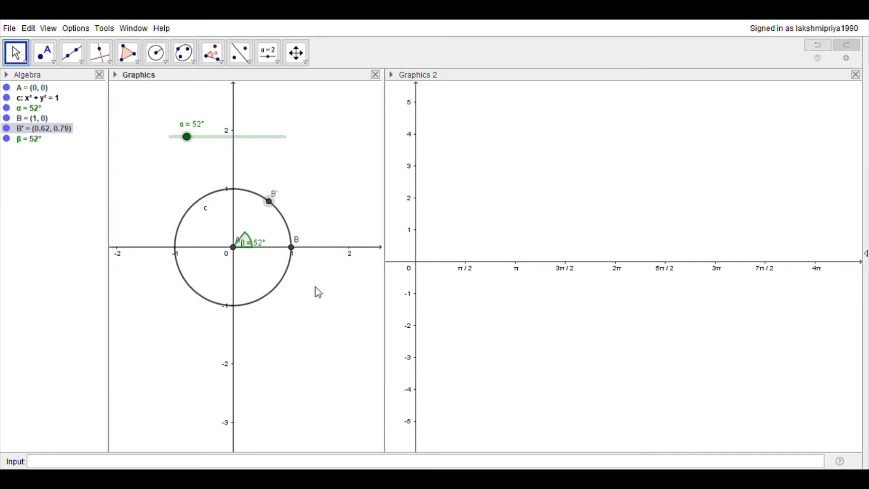
left_click(325, 303)
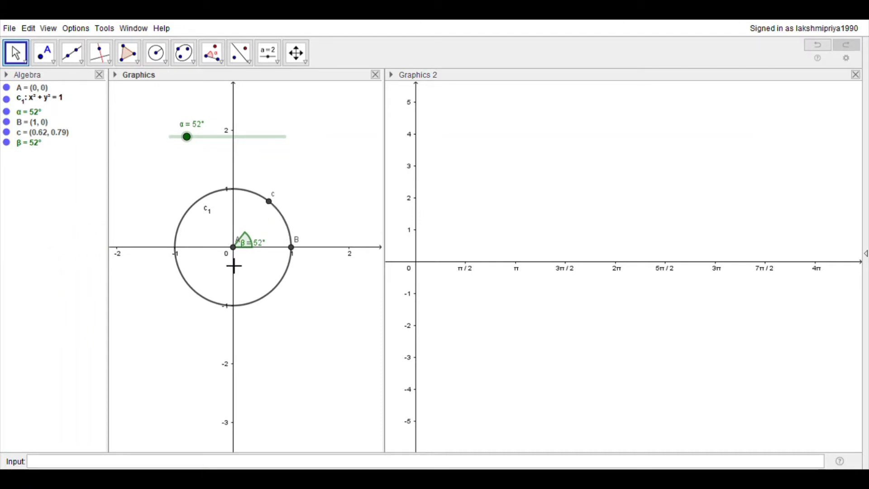
Plot the projection of point c on the x-axis by entering (x(c),0).
type("(x(c")
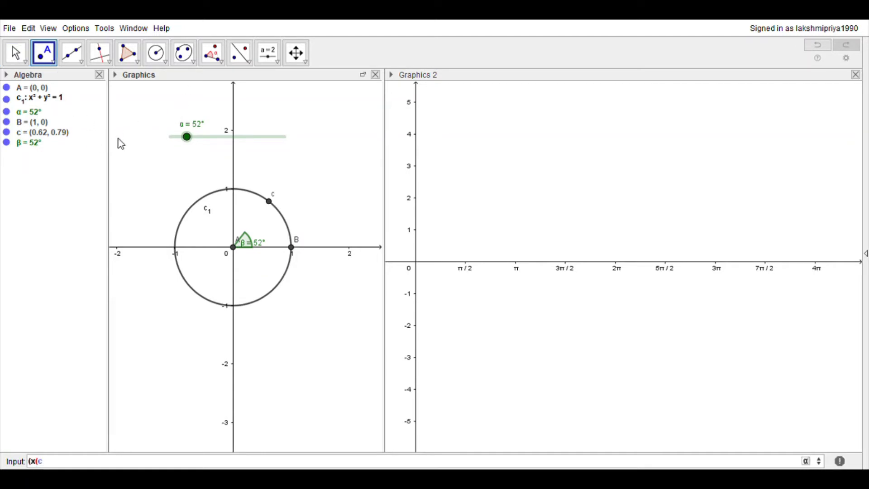
type("),0)")
key("Return")
key("Return")
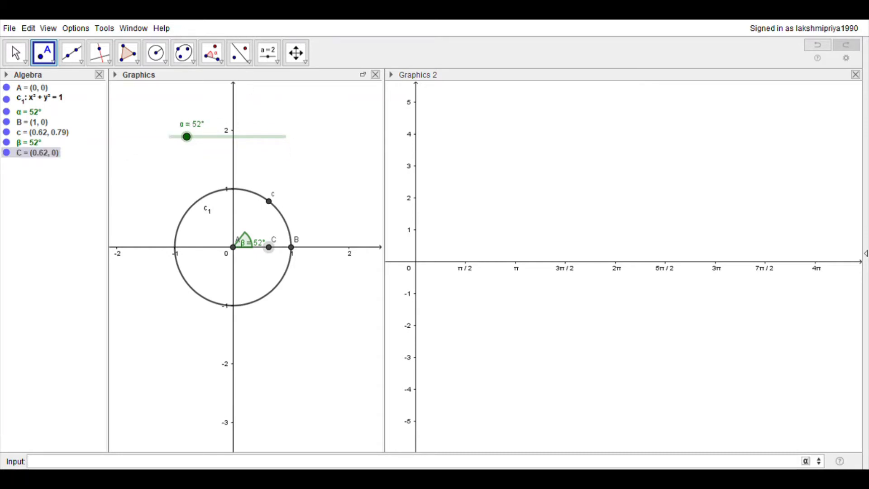
right_click(269, 247)
key("Escape")
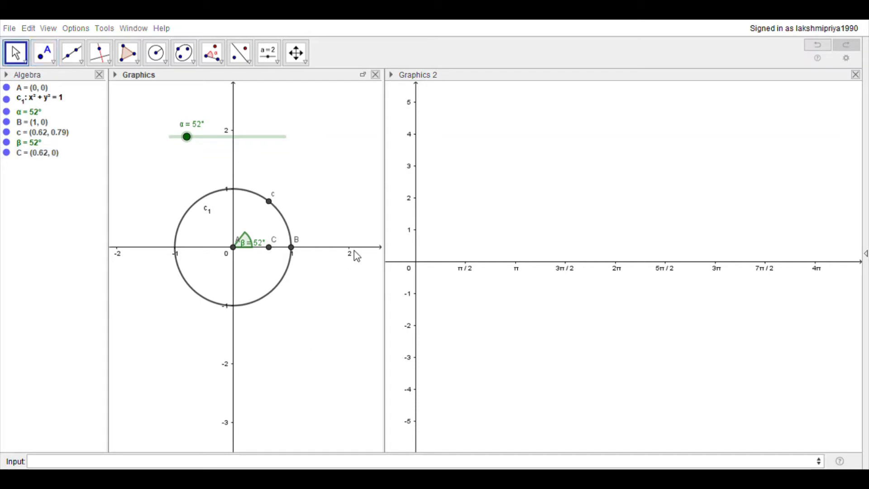
Rename the projection of c on the x-axis as D and draw the triangle through c, A and D.
left_click(469, 263)
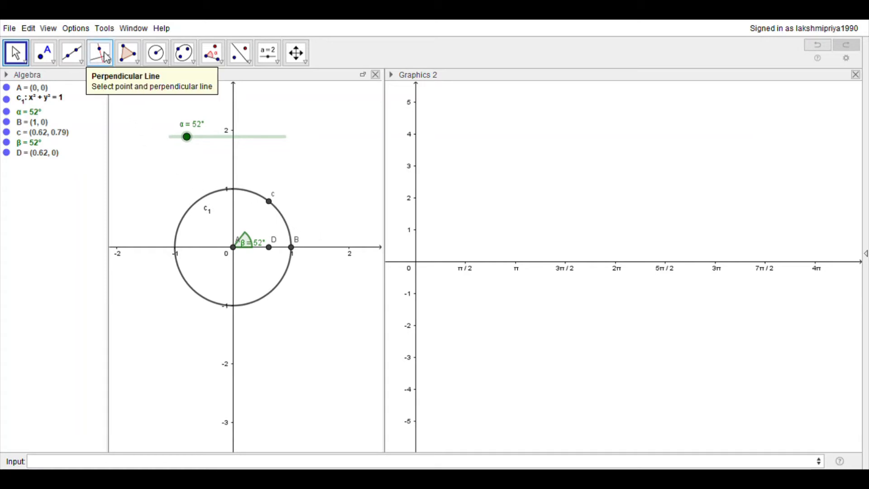
left_click(136, 56)
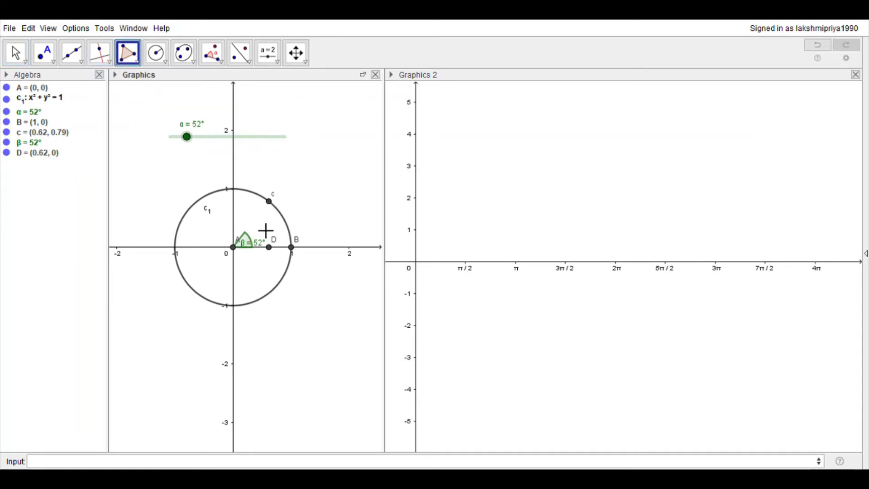
left_click(271, 202)
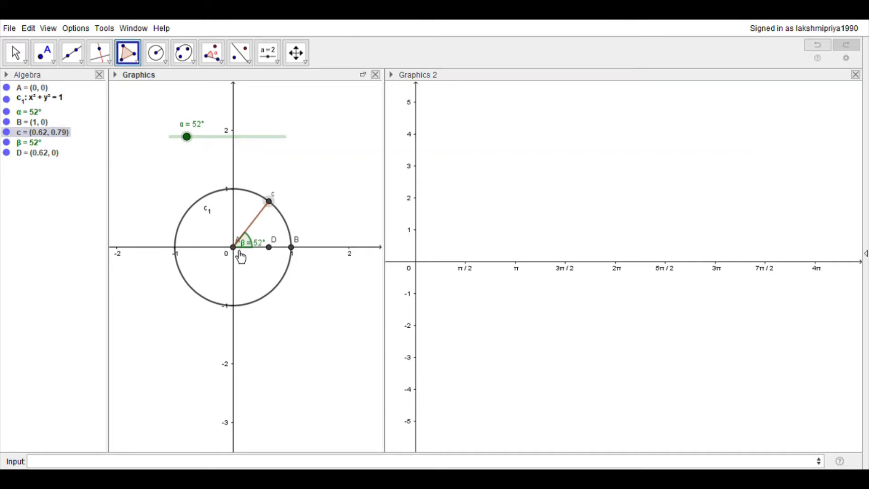
left_click(236, 249)
left_click(271, 249)
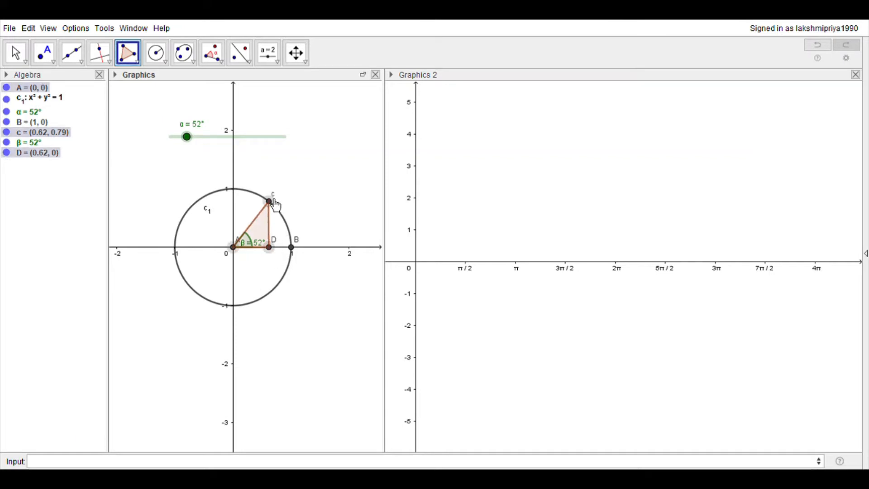
left_click(271, 202)
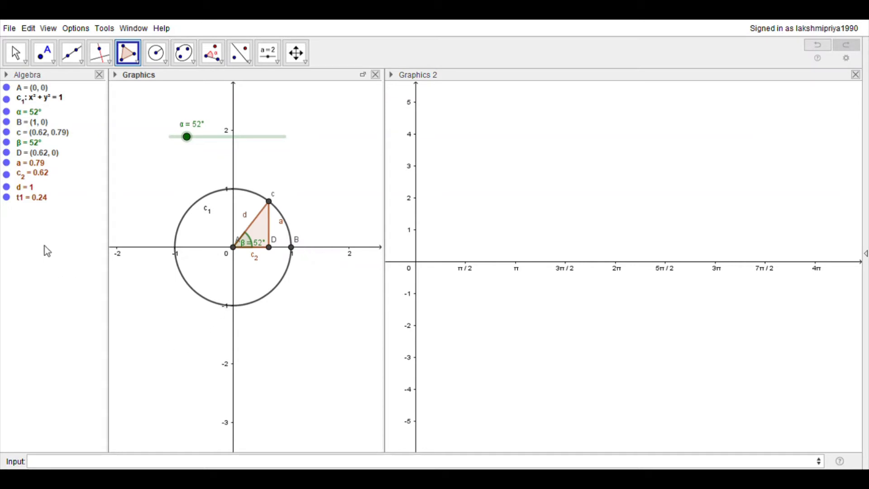
Hide the triangle's three sides a, c₂ and d, keeping only its fill t1 shown.
left_click(7, 188)
left_click(7, 173)
left_click(7, 164)
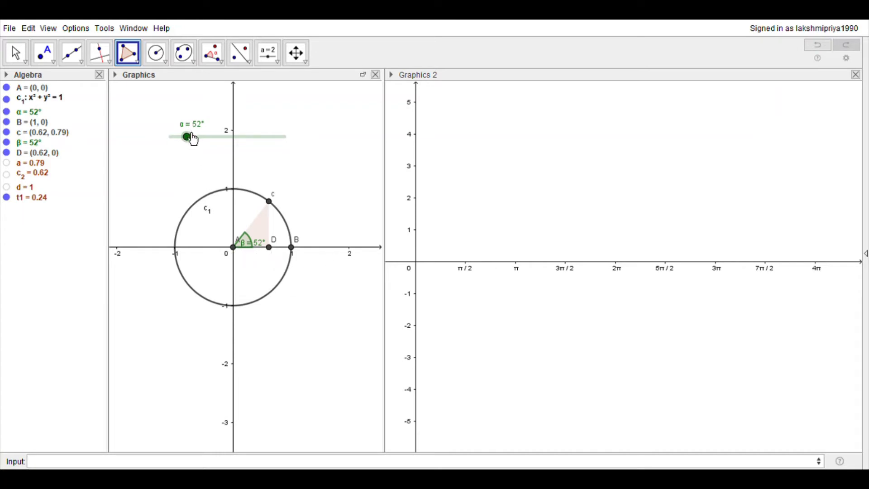
Return the slider α to 0° and select the point at (1, 0) on the circle.
key("Escape")
left_click_drag(194, 140, 169, 158)
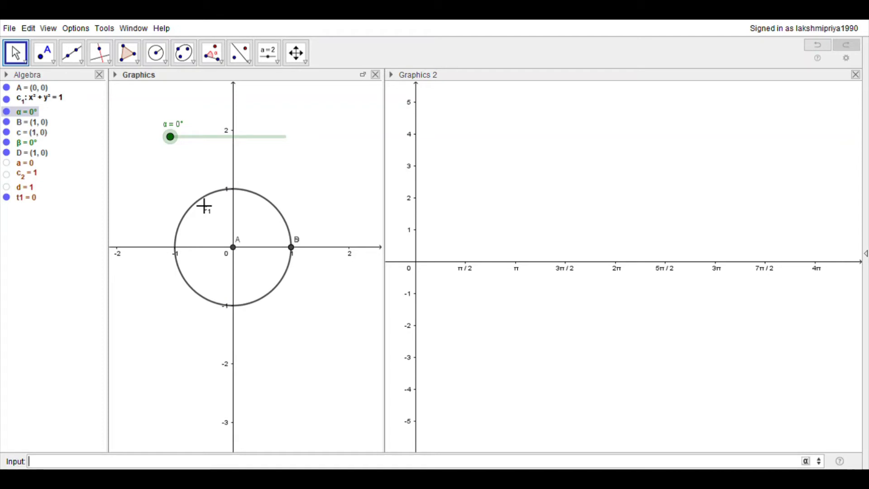
left_click(296, 249)
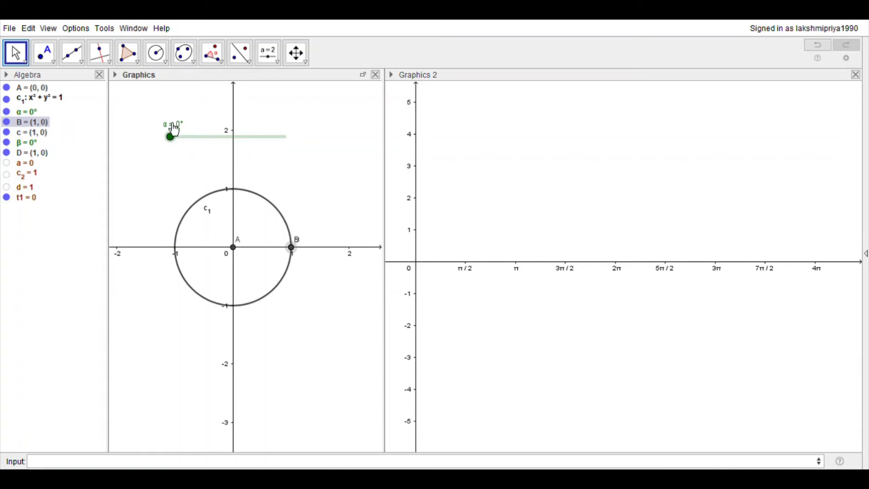
Plot a sine point from the slider angle and the height of c by entering (α,y(c)).
left_click(45, 463)
type("(")
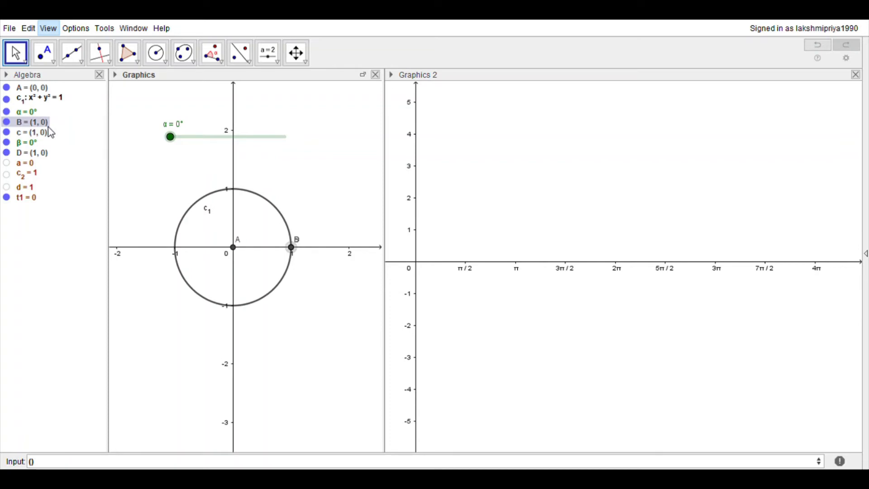
left_click(54, 155)
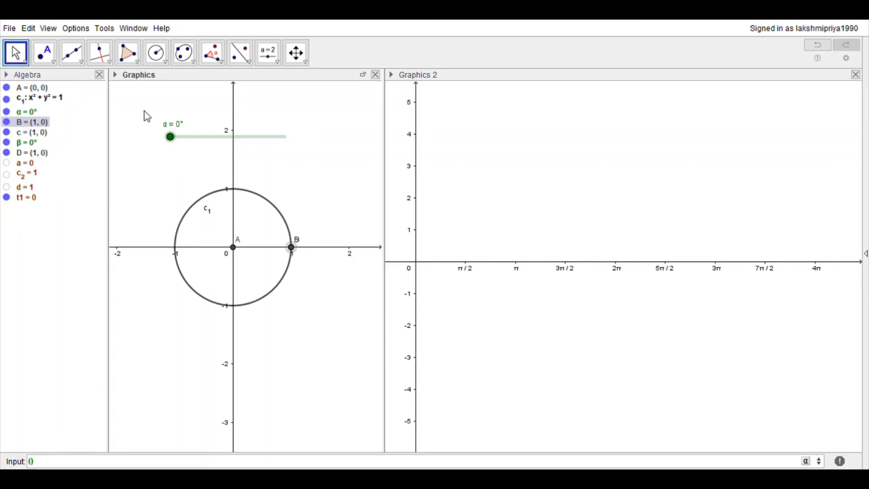
type("(α,")
type("y")
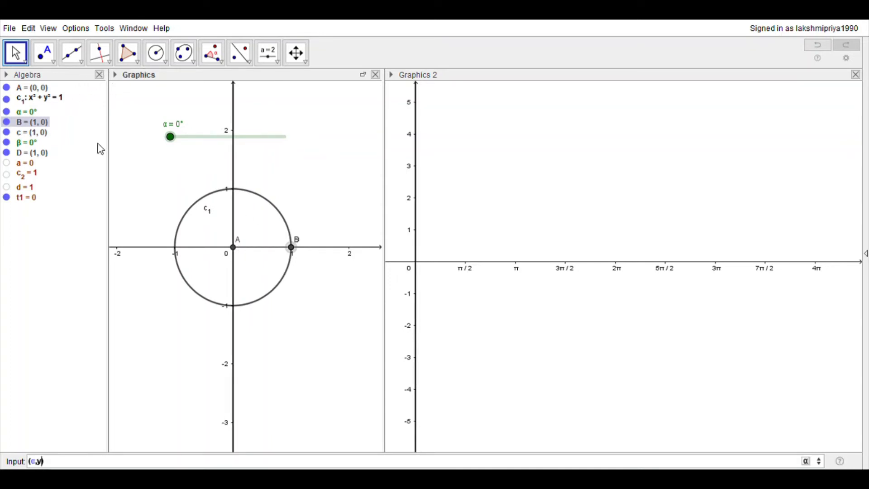
type("(c)")
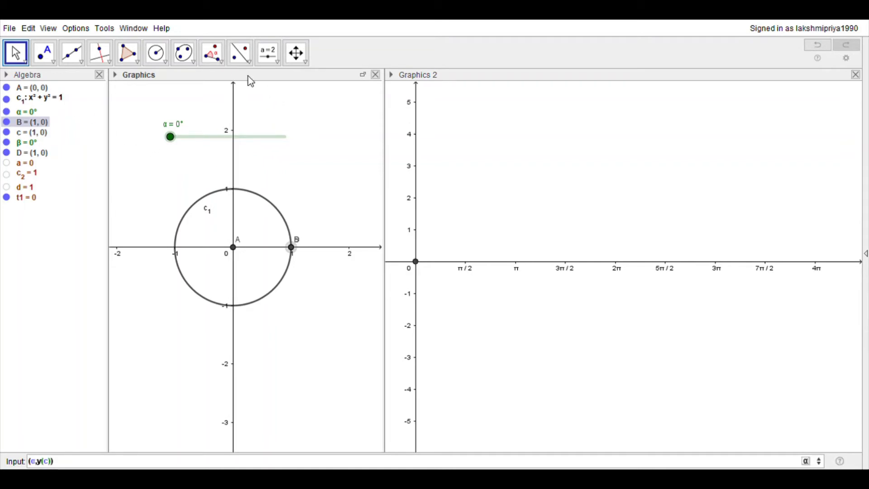
key("Return")
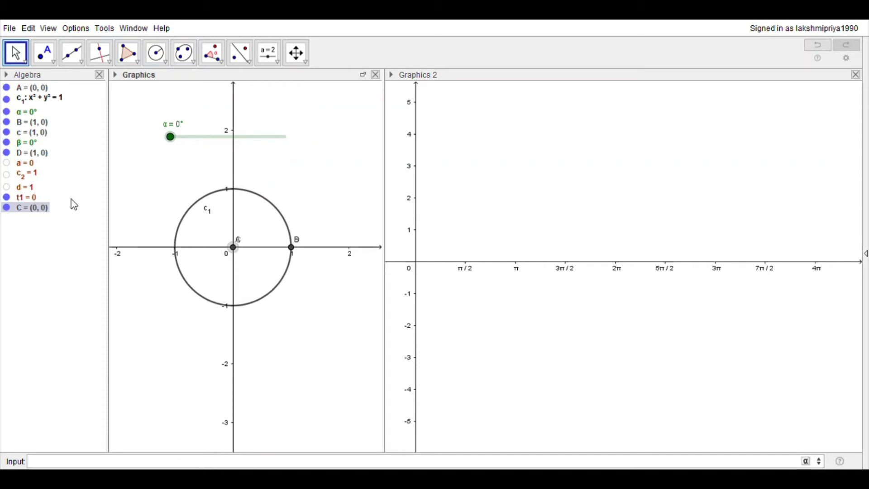
Change the location of point C so that it is shown in Graphics 2 instead of Graphics.
left_click(44, 208)
key("ctrl+e")
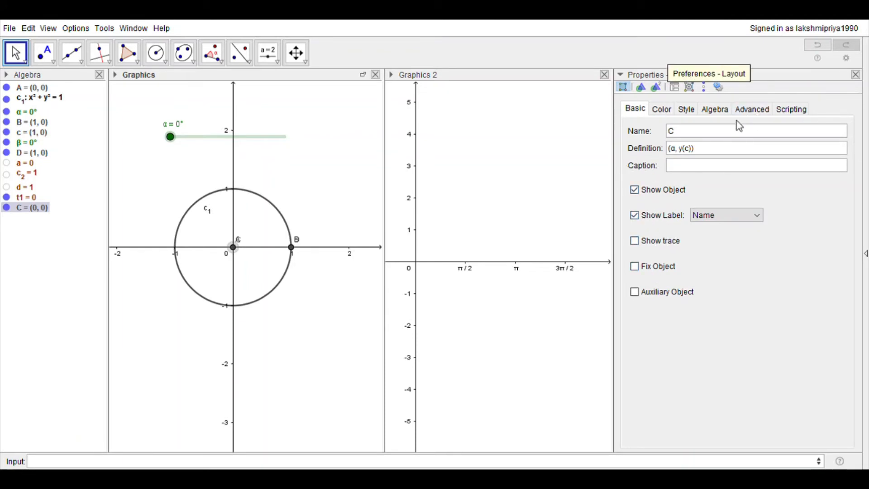
left_click(751, 110)
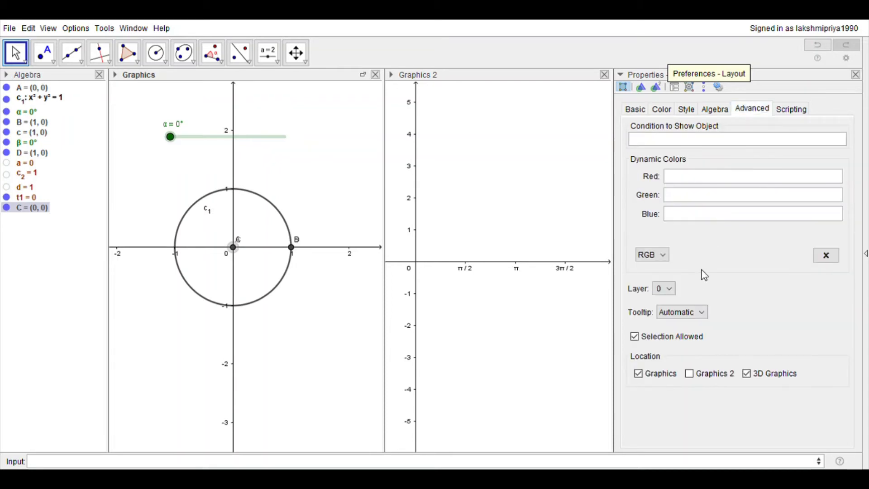
left_click(639, 374)
left_click(702, 375)
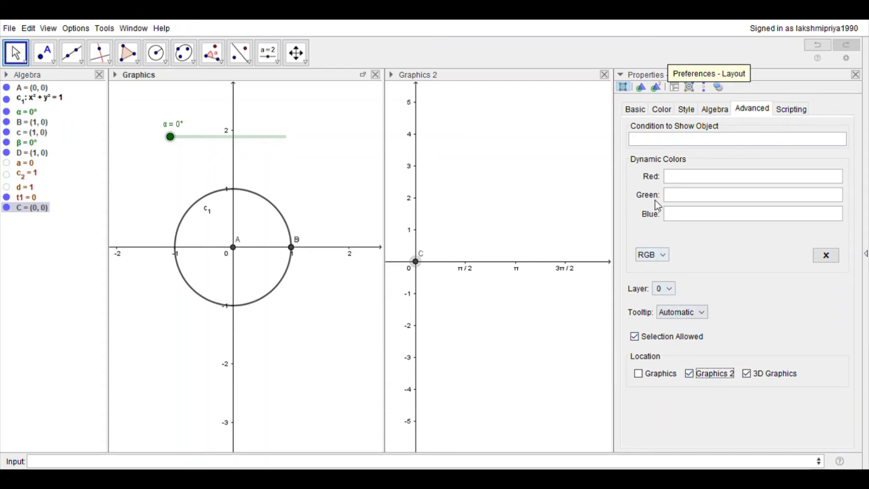
Colour point C green, reduce its point size and close the properties.
left_click(653, 111)
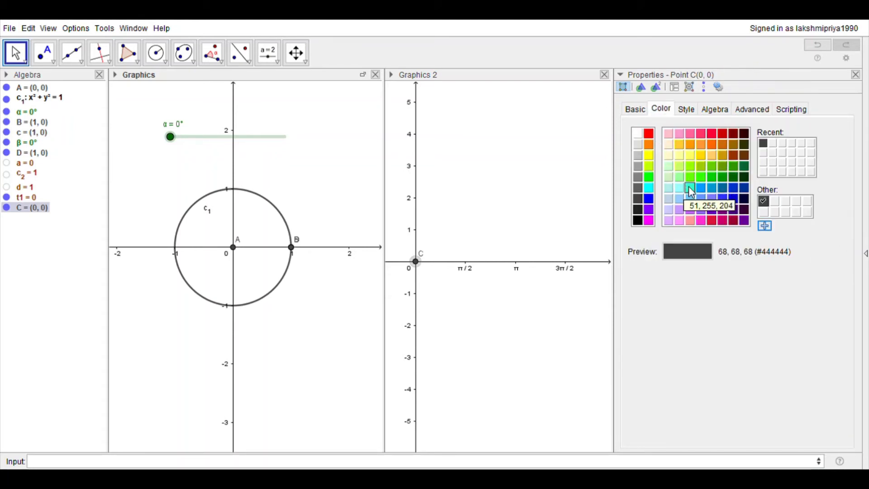
left_click(710, 175)
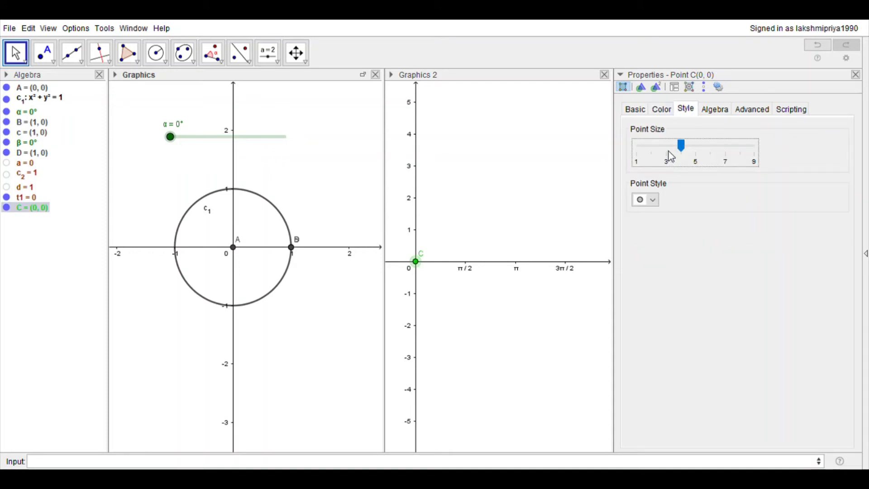
left_click(598, 170)
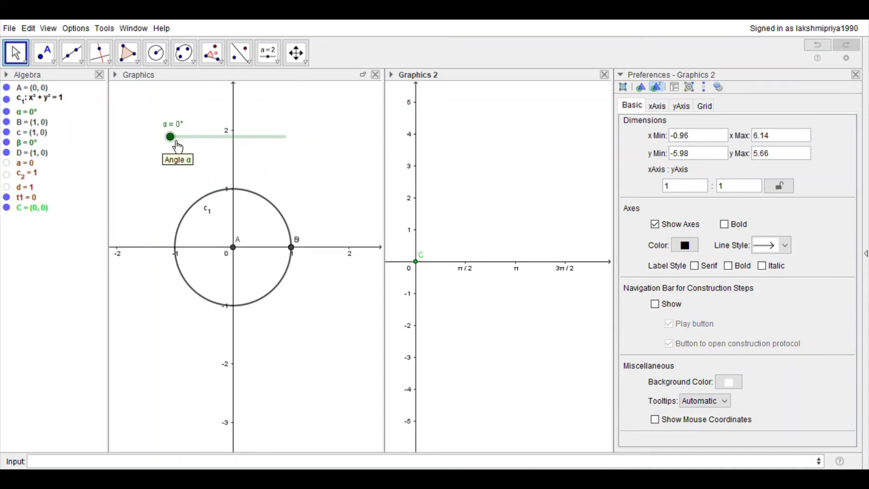
left_click(856, 75)
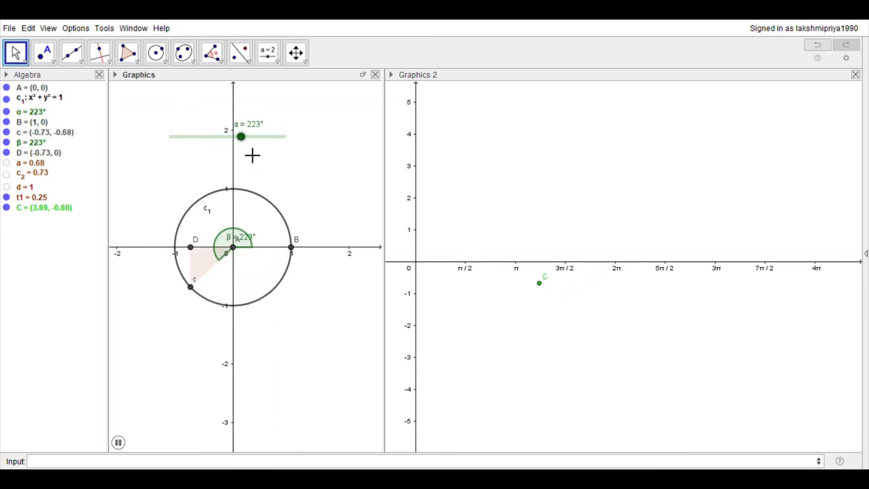
Check how point C follows the slider α at angles such as 118°, 95° and 42°, and return α to 0°.
left_click(208, 137)
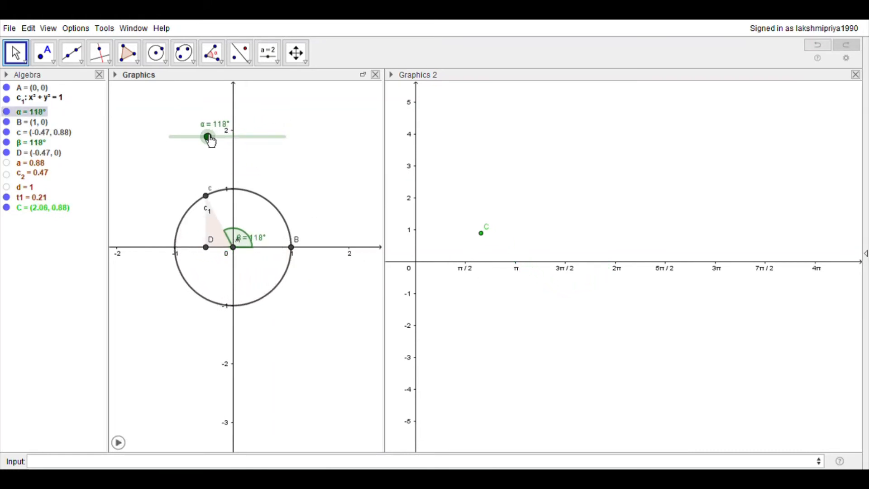
mouse_move(209, 139)
left_mouse_down()
mouse_move(194, 144)
mouse_move(207, 153)
left_mouse_up()
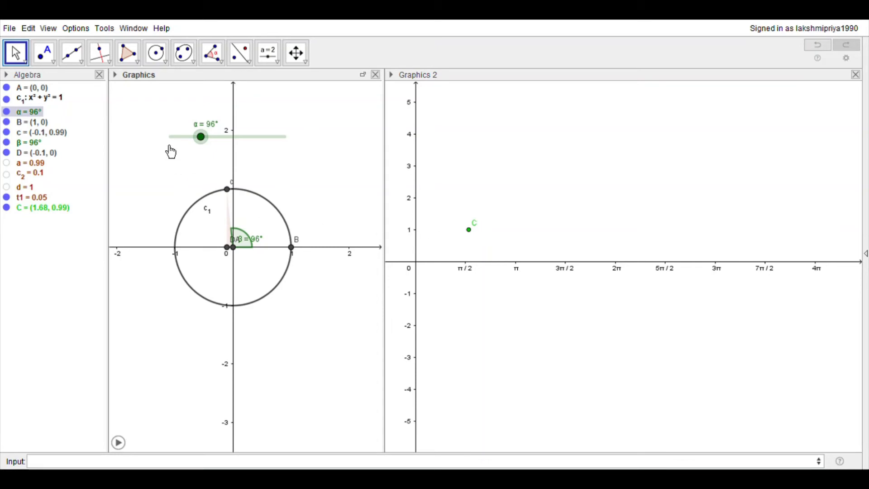
key("Left")
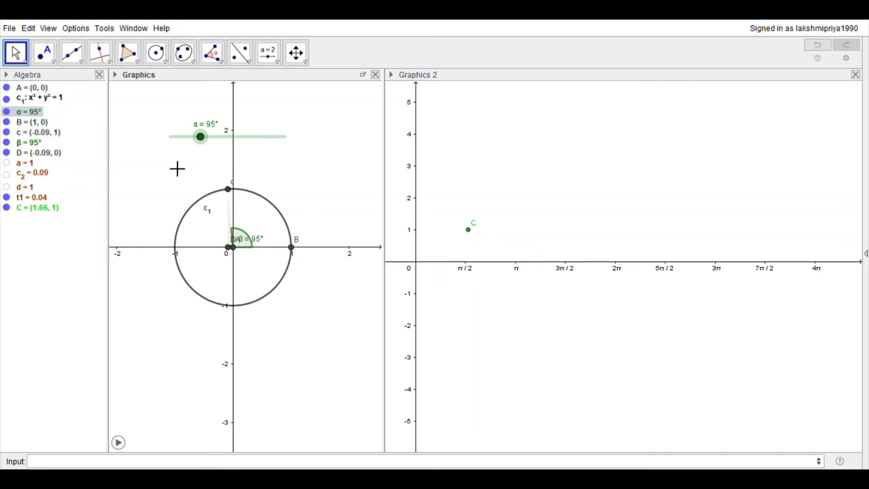
left_click_drag(203, 140, 172, 139)
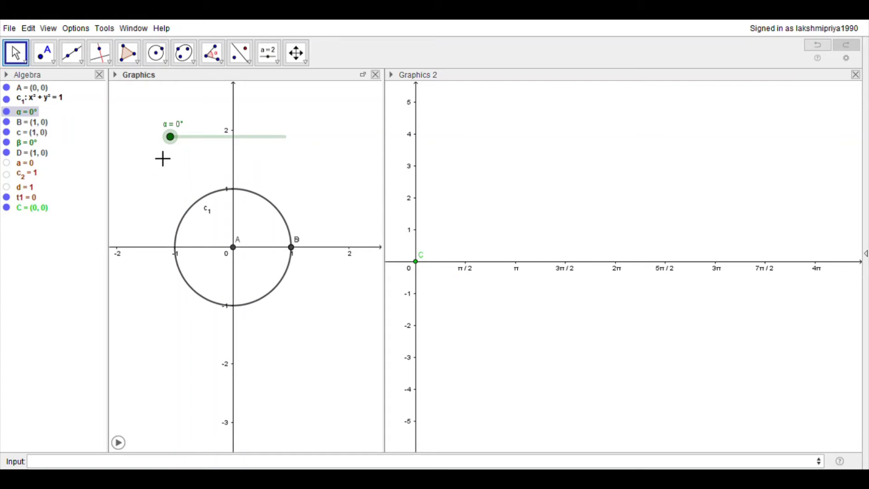
left_click_drag(181, 143, 190, 146)
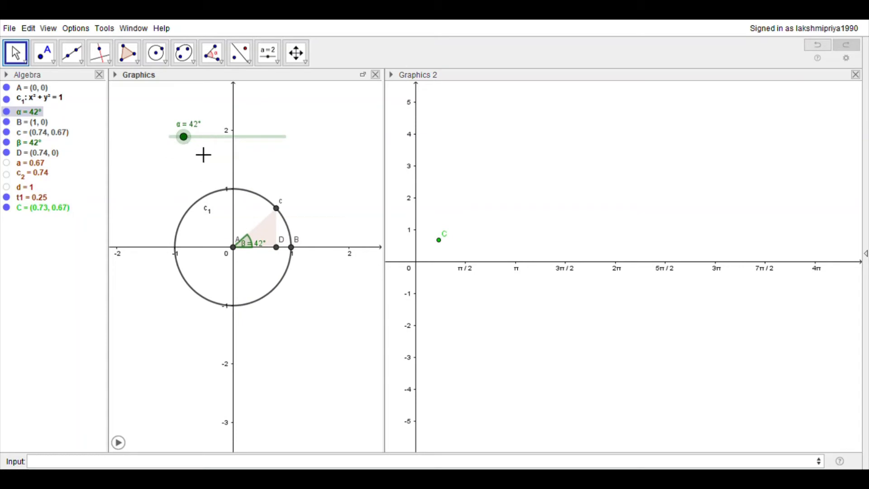
left_click_drag(187, 143, 160, 151)
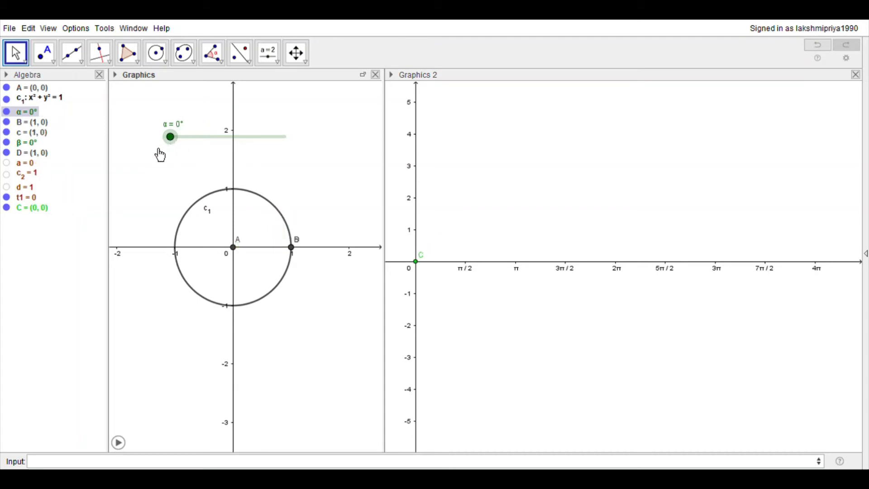
Trace the sine curve of point C by animating slider α, and stop the animation with α at 38°.
left_click(417, 263)
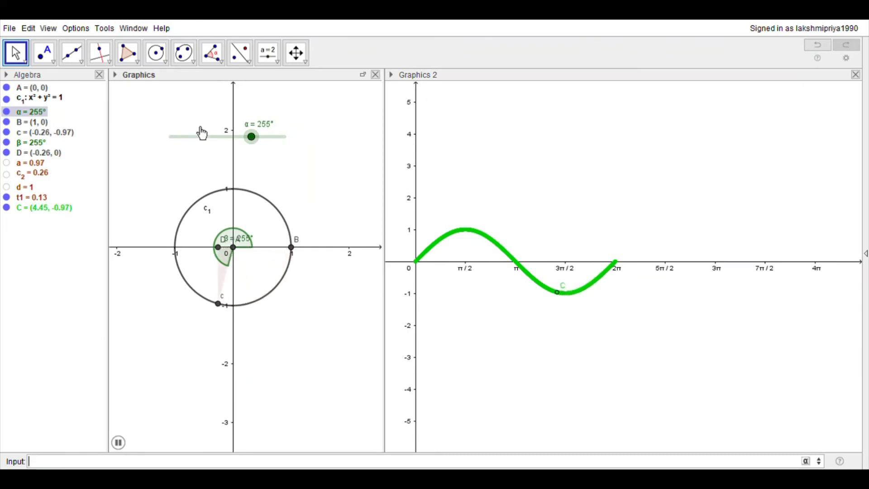
left_click(121, 446)
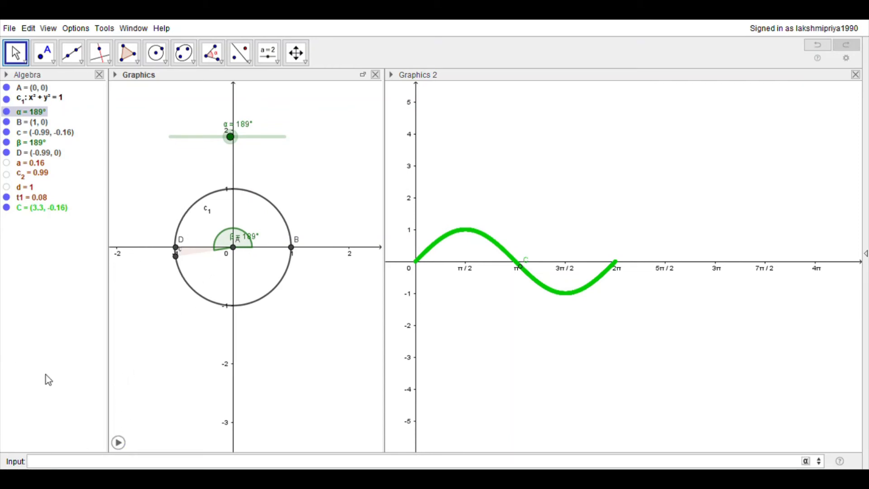
left_click(181, 257)
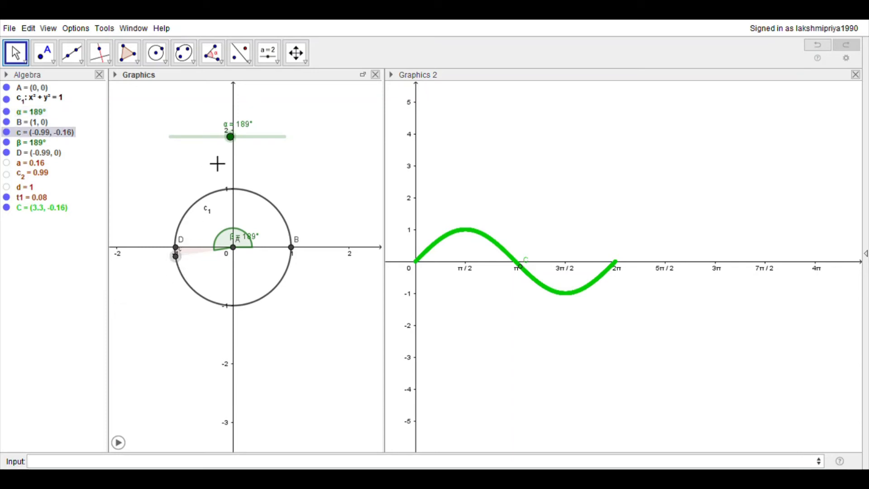
left_click_drag(233, 144, 200, 164)
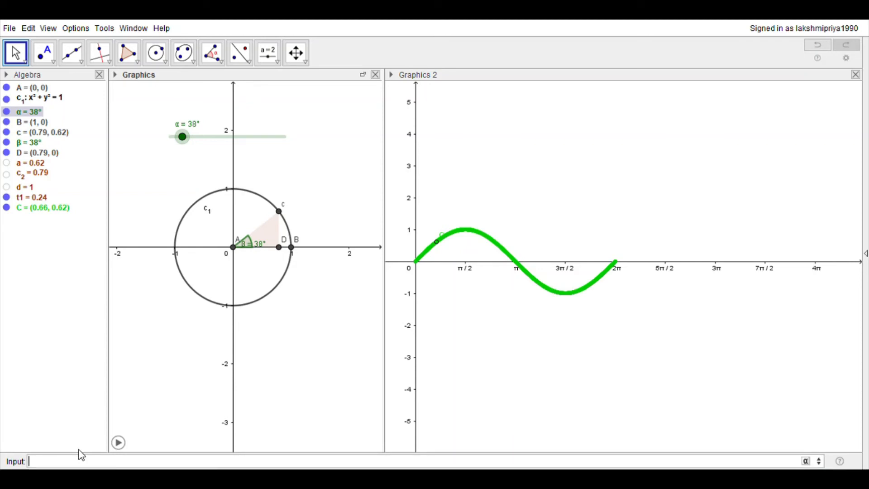
Plot a cosine point from the slider angle and the x-coordinate of c by entering (α,x(c)).
type("(")
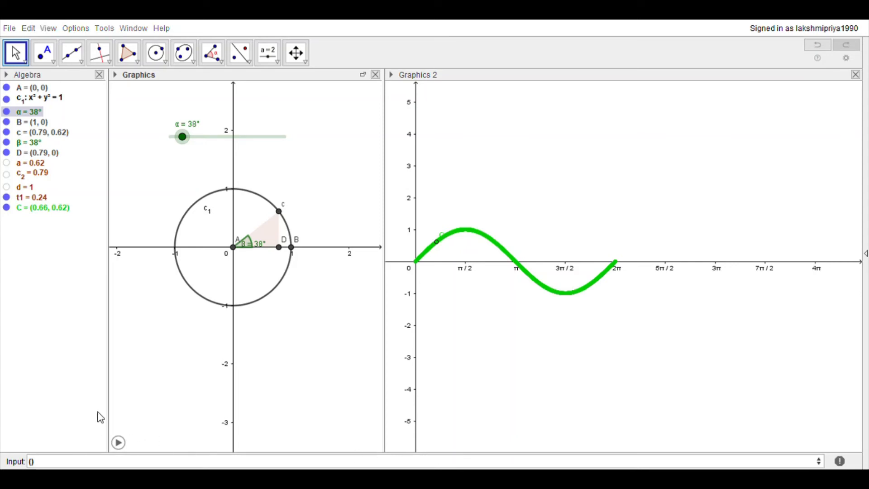
left_click(39, 463)
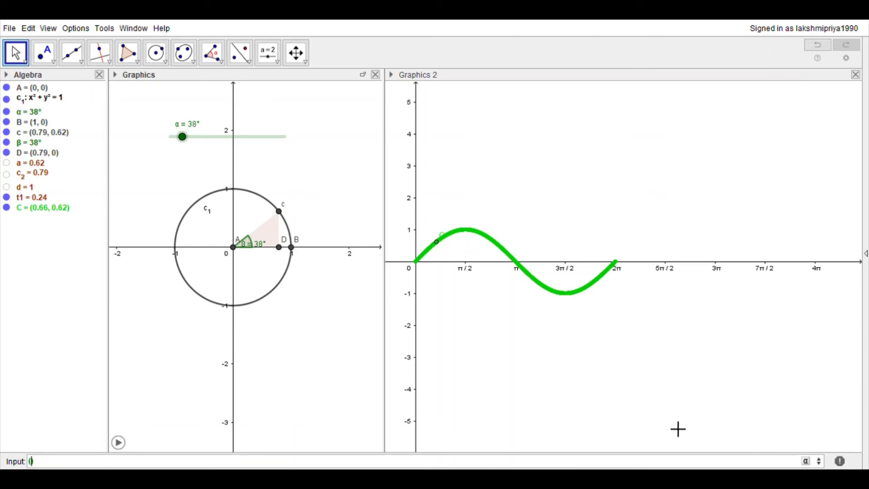
key("alt+a")
type(",x(")
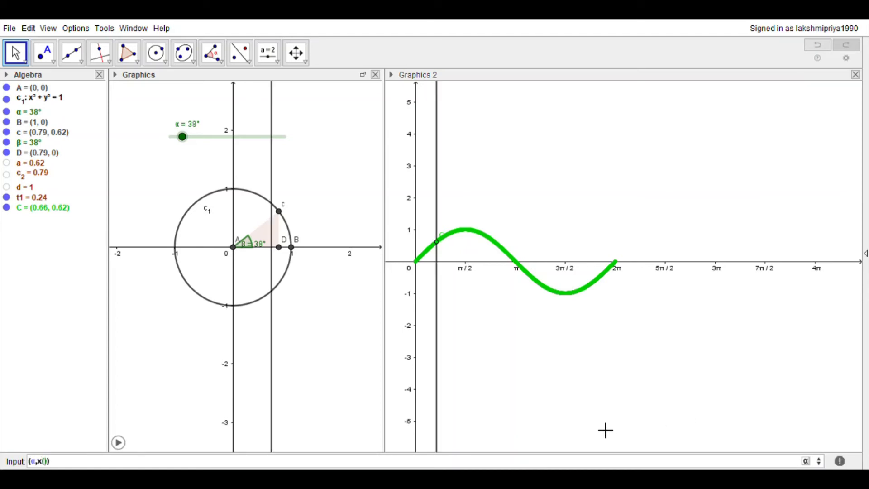
type("c")
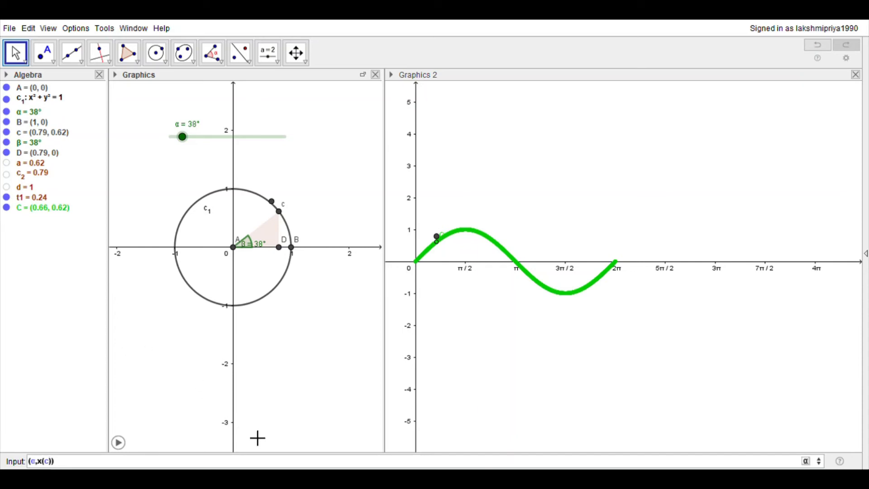
key("Return")
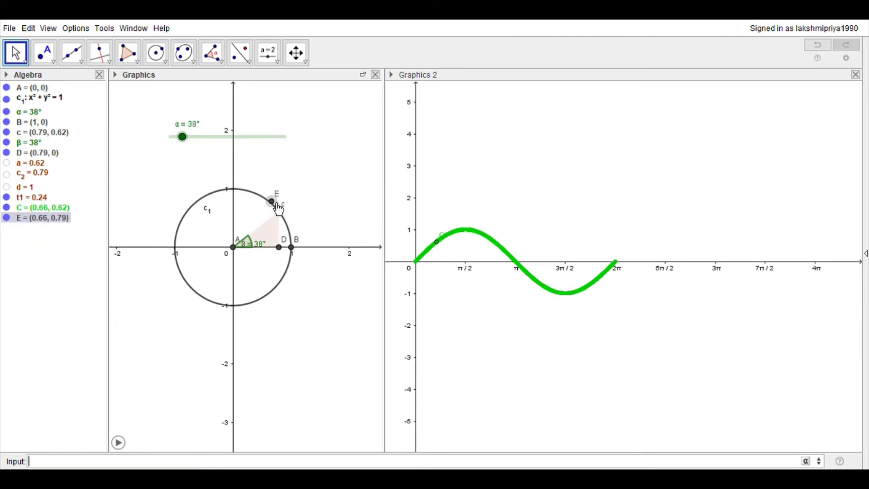
Show point E in Graphics 2 instead of Graphics through its location settings.
right_click(272, 202)
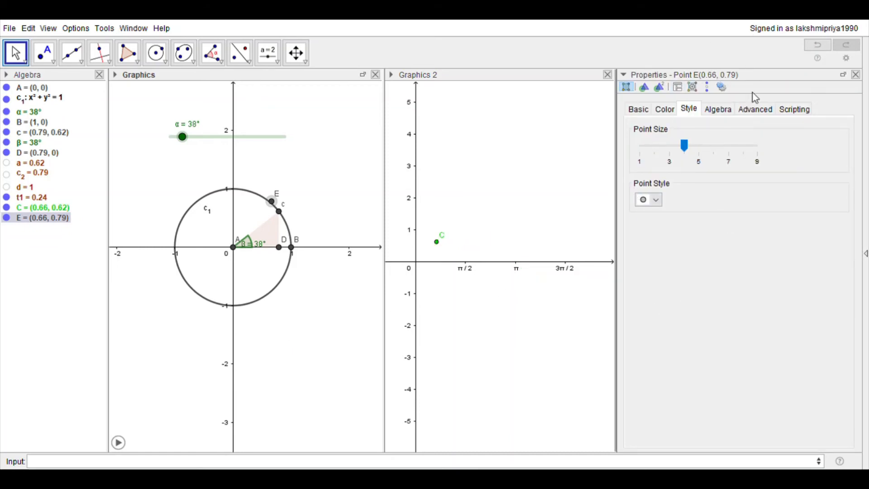
left_click(756, 111)
left_click(693, 370)
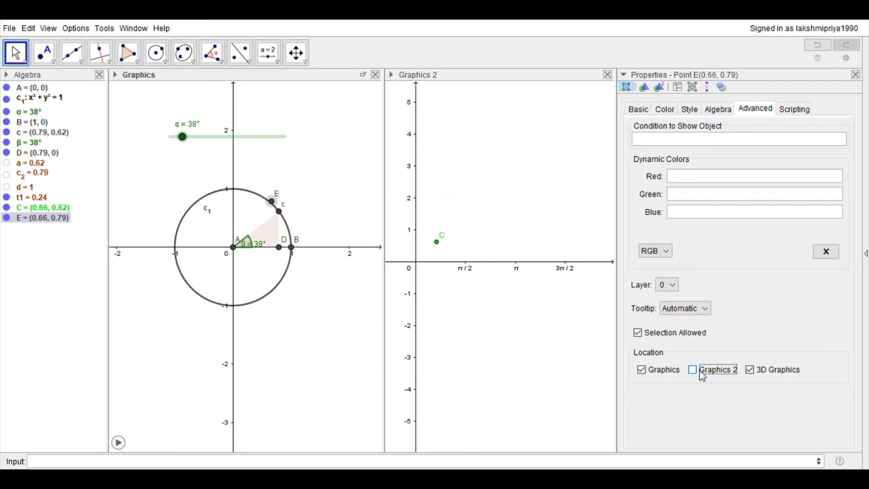
left_click(638, 371)
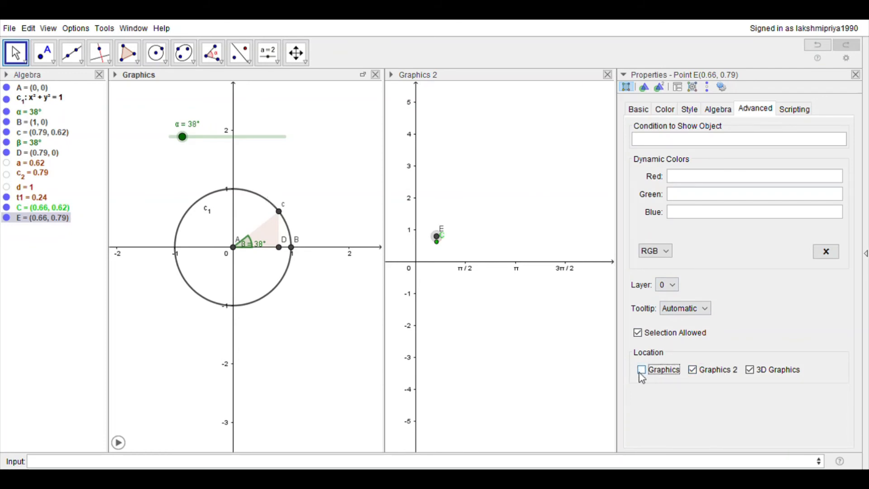
left_click(518, 213)
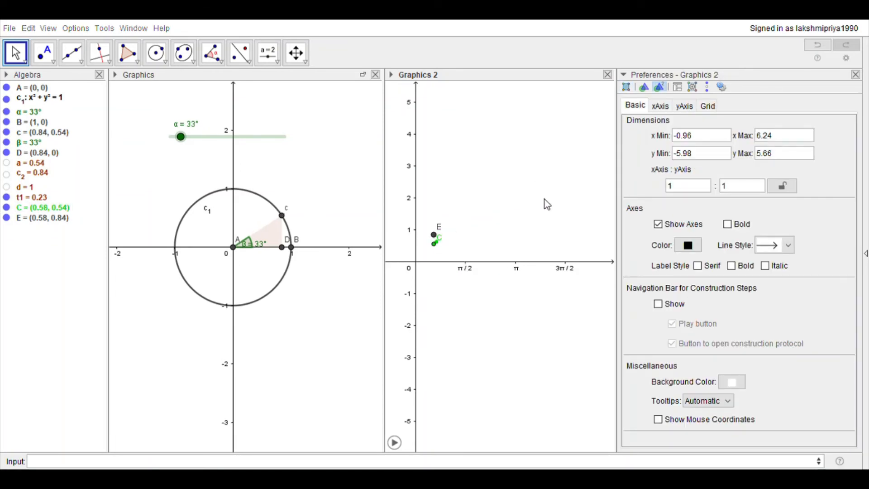
Colour point E red, set its point size to 3 and close the properties.
left_click(435, 236)
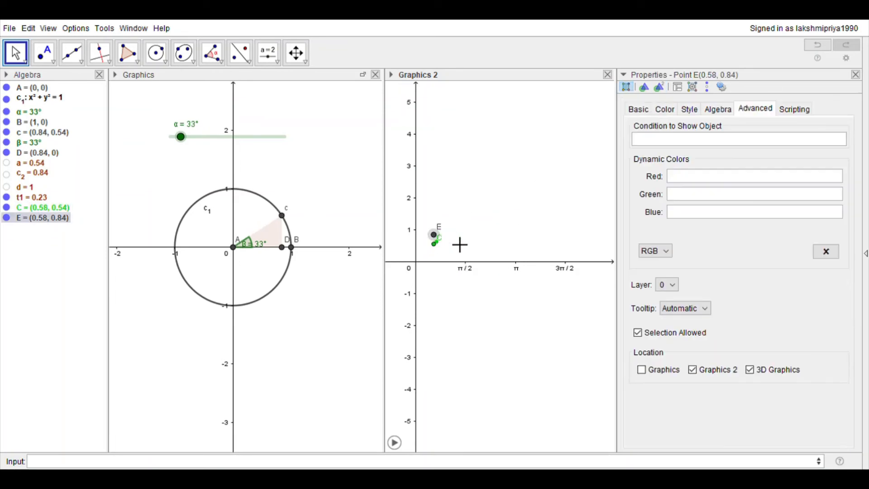
left_click(677, 115)
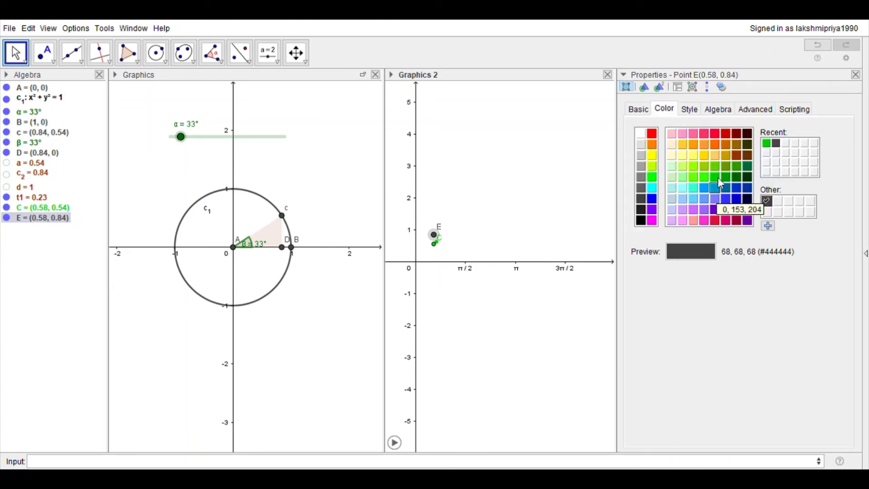
left_click(652, 135)
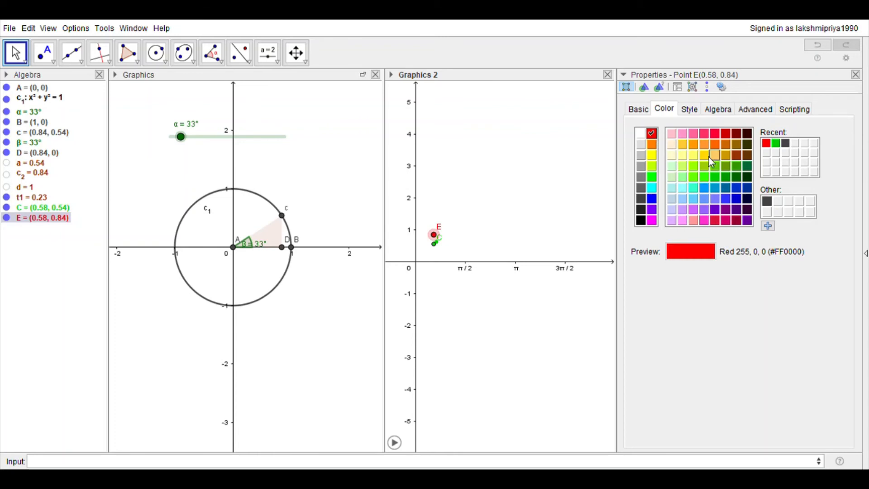
left_click(698, 113)
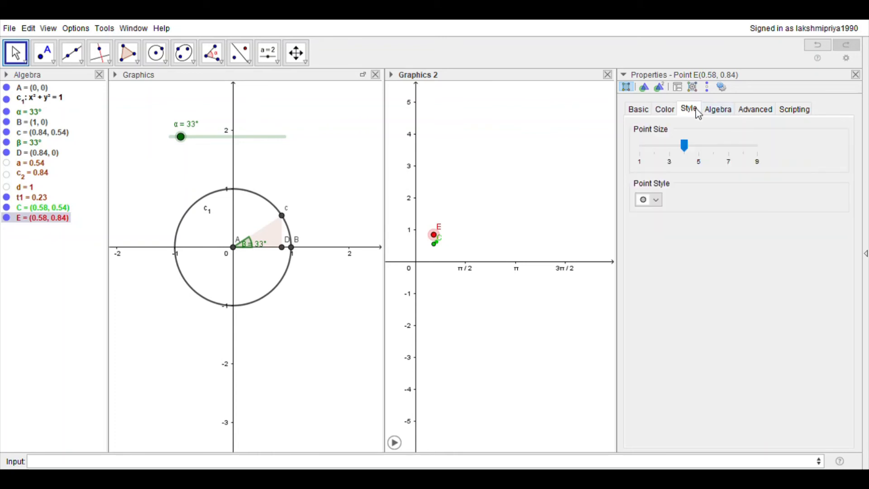
left_click(672, 152)
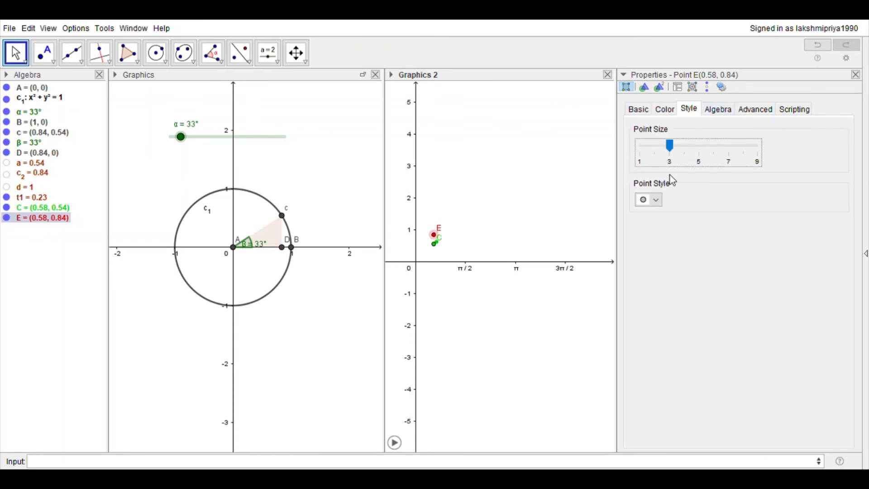
left_click(546, 157)
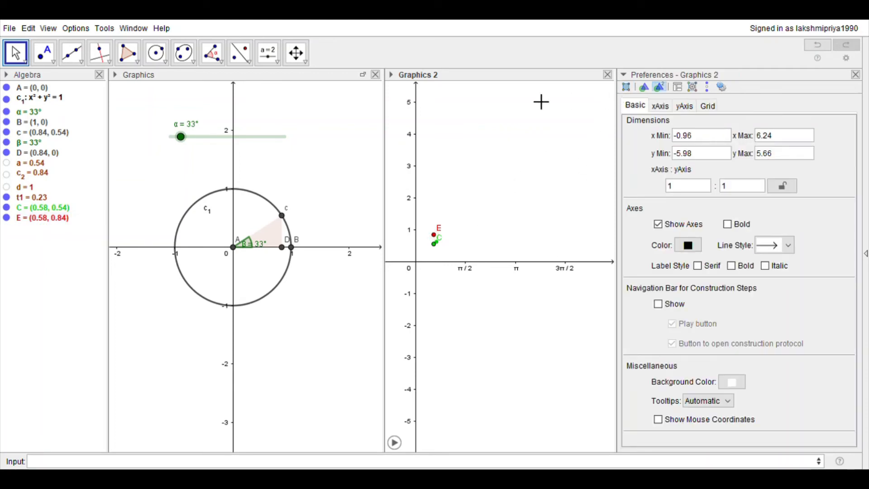
left_click(857, 75)
Return slider α to 0° and animate it to check how points C and E move, stopping with α at 253°.
left_click(189, 143)
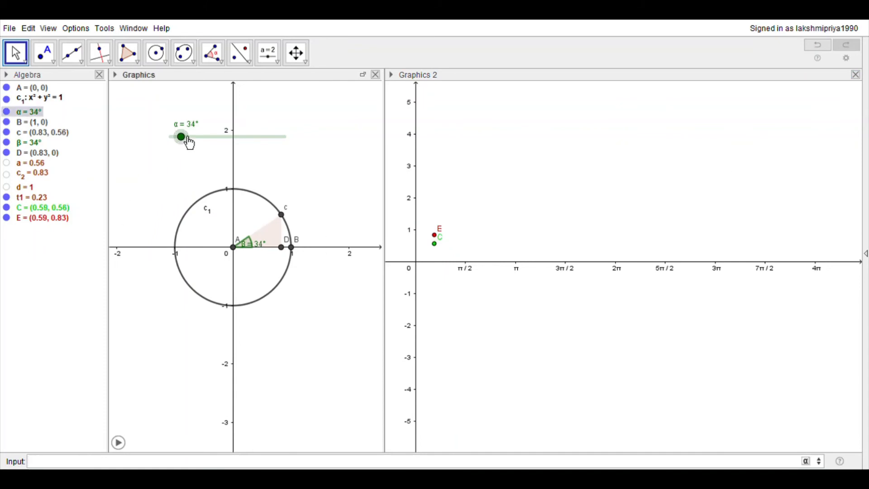
left_click_drag(189, 143, 171, 144)
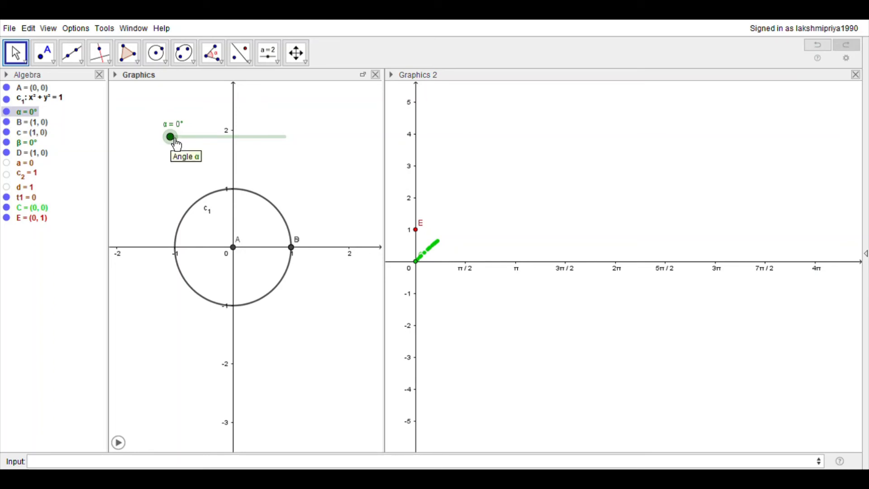
left_click(121, 445)
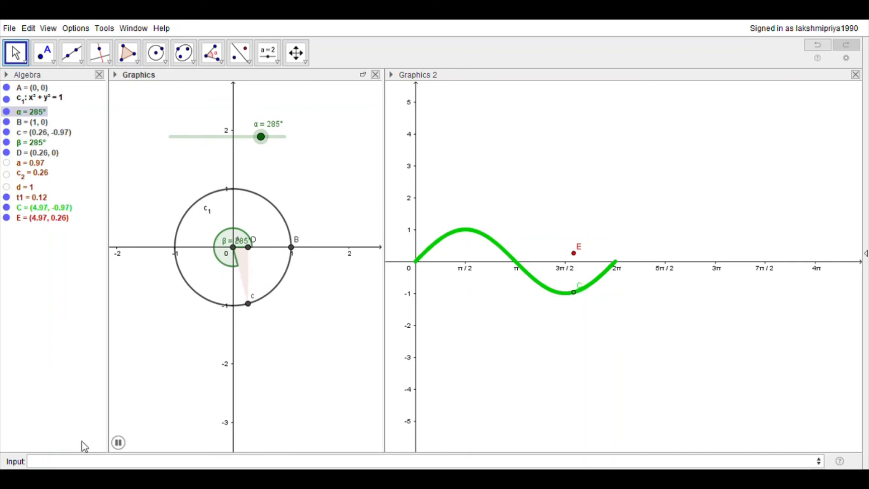
left_click(119, 443)
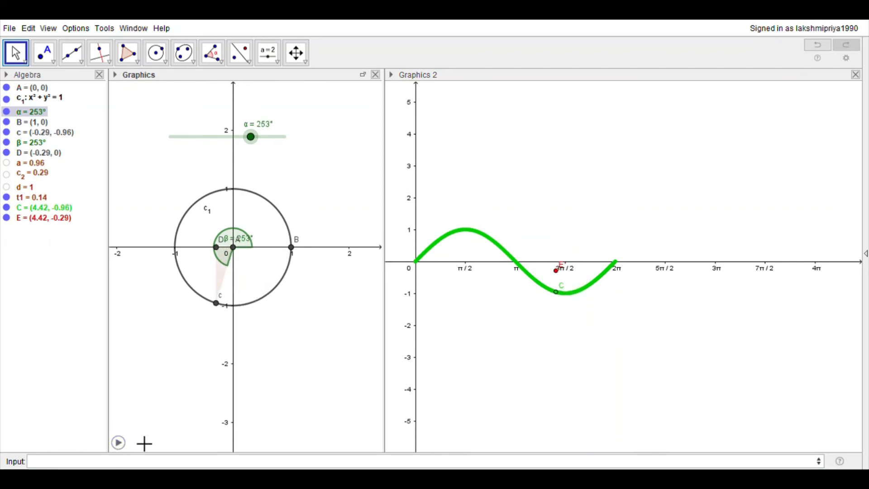
Turn on the trace of point E and animate slider α to draw the cosine curve, stopping with α at 267°.
left_click(558, 280)
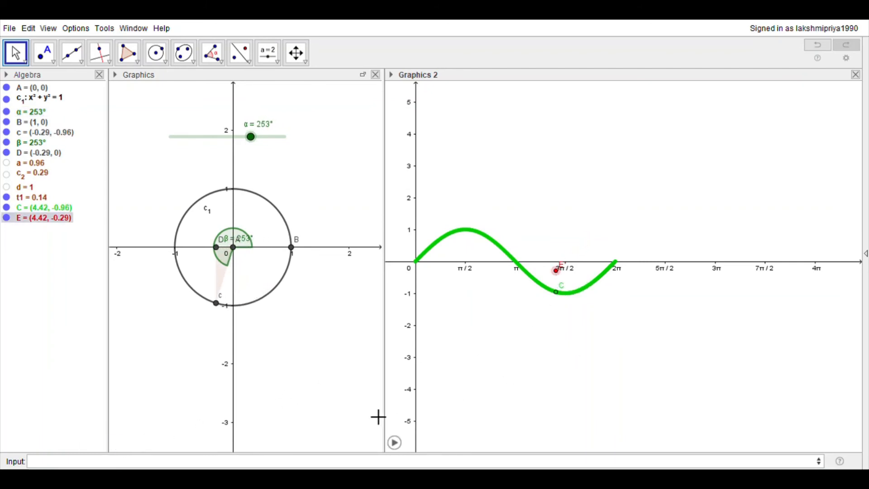
left_click(252, 137)
left_click(267, 195)
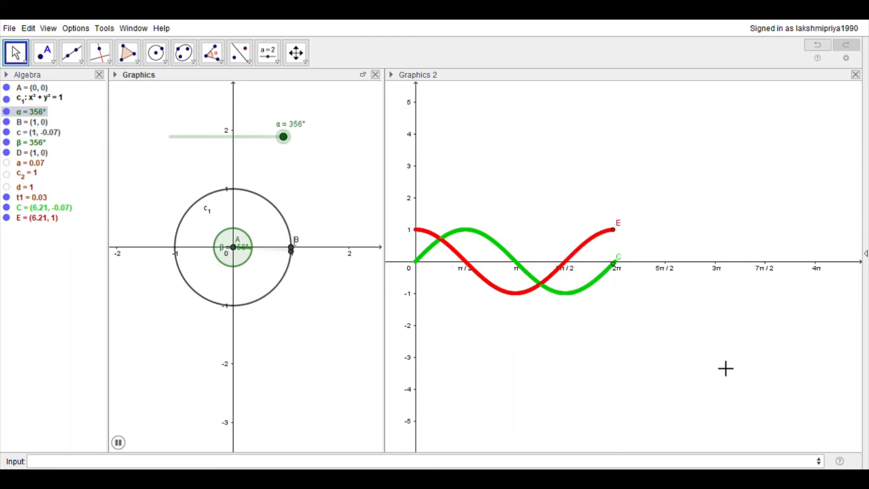
left_click(118, 442)
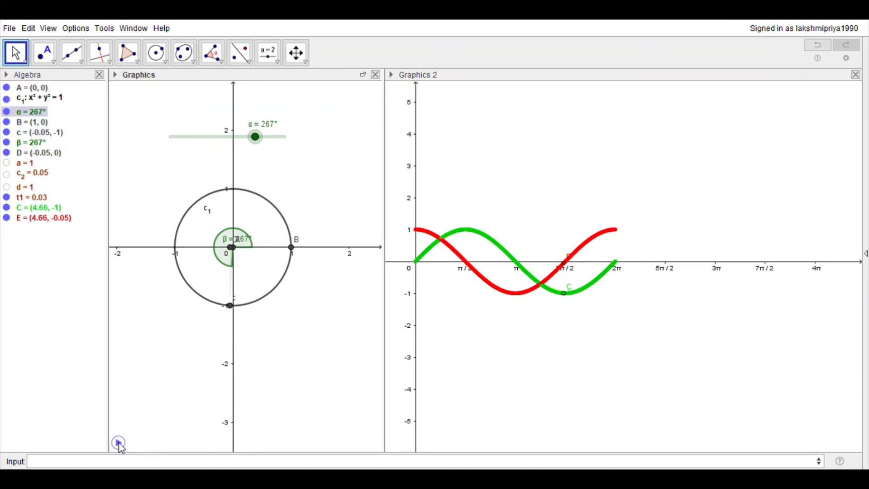
Set slider α to 50° and plot a tangent point from the coordinates of c by entering (α,y(c)/x(c)).
left_click(122, 466)
left_click_drag(255, 145, 192, 153)
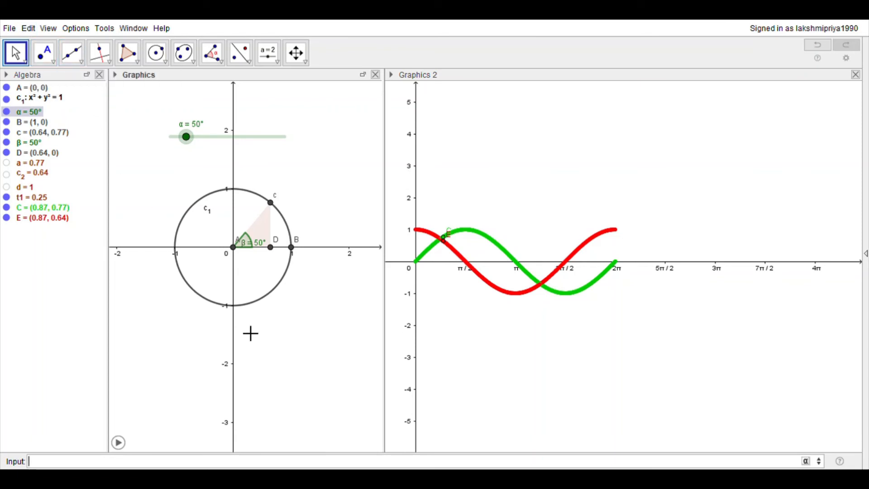
type("(")
key("Escape")
left_click(50, 462)
type("(α,y")
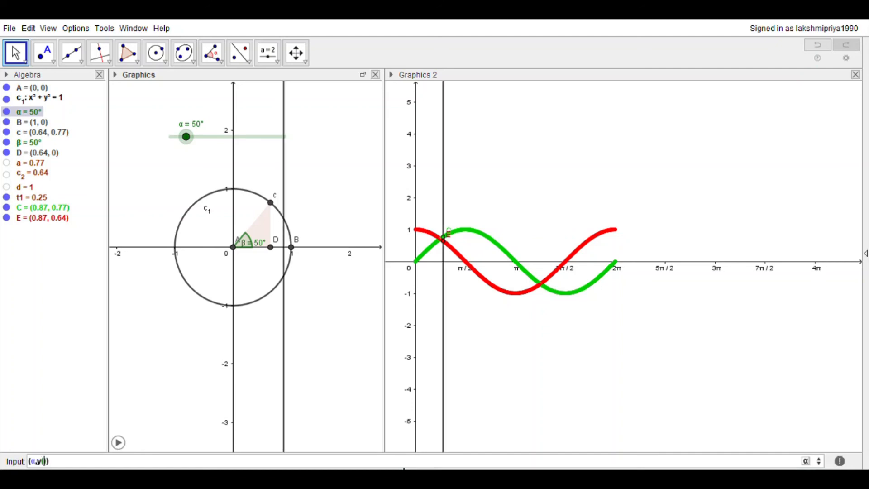
type("(c")
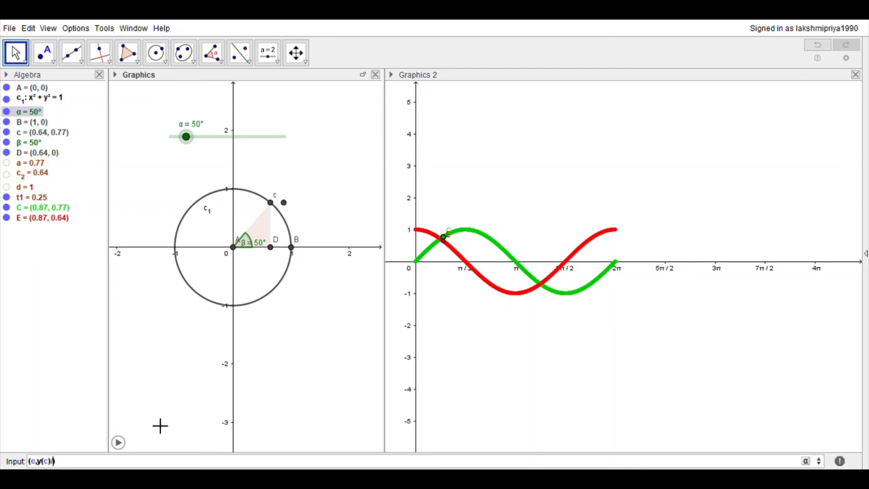
type("x(c")
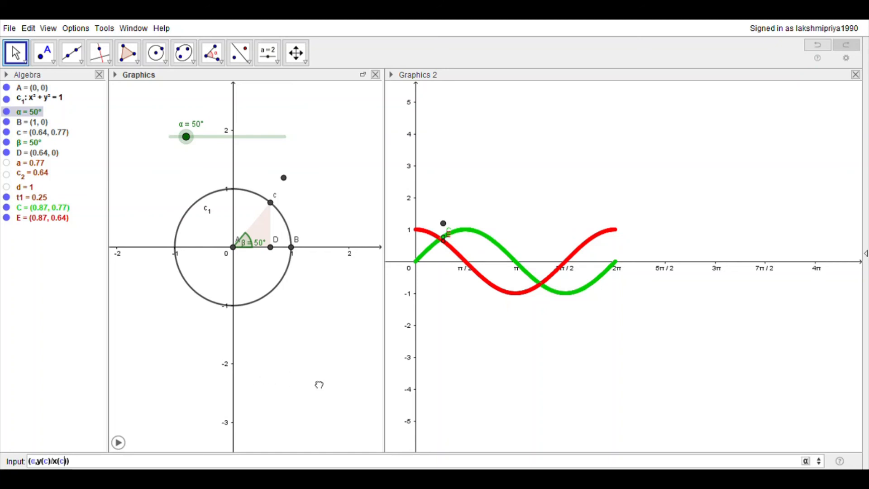
key("Return")
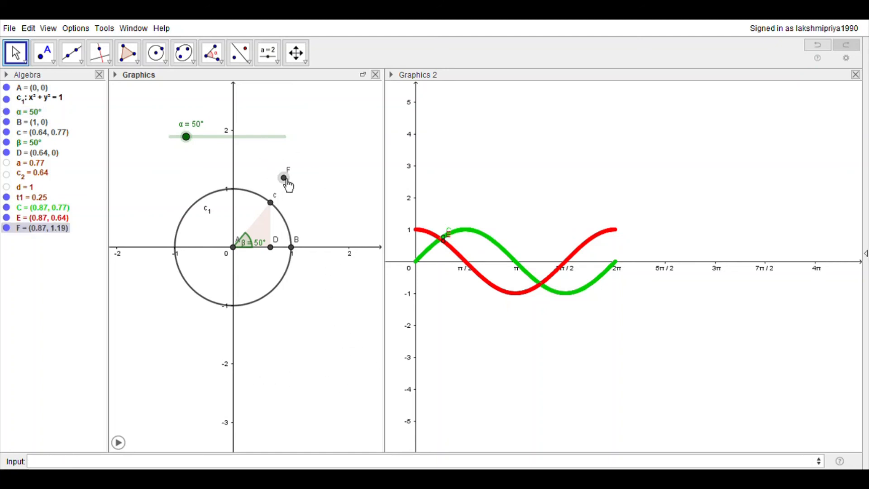
Show point F in Graphics 2 instead of Graphics through its location settings.
key("ctrl+e")
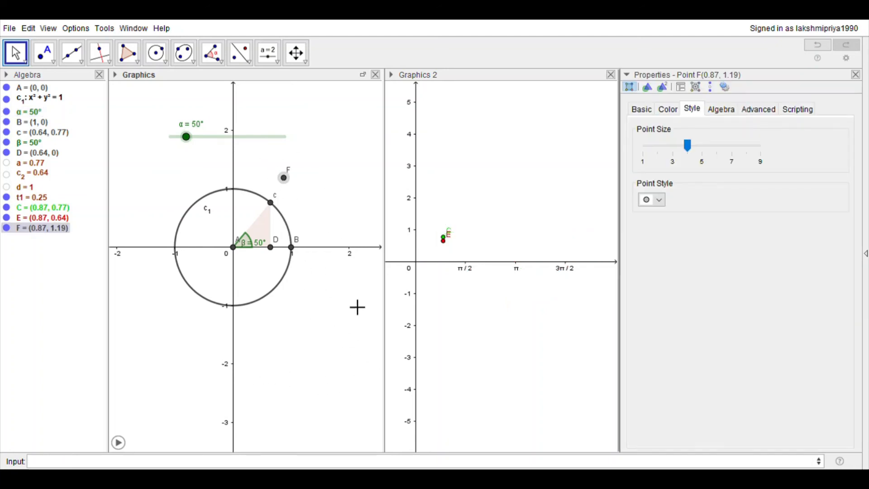
left_click(763, 113)
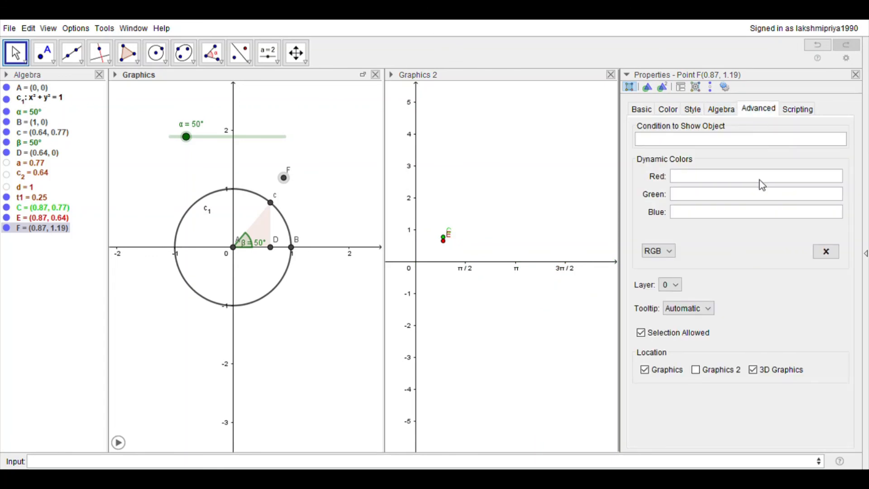
left_click(696, 370)
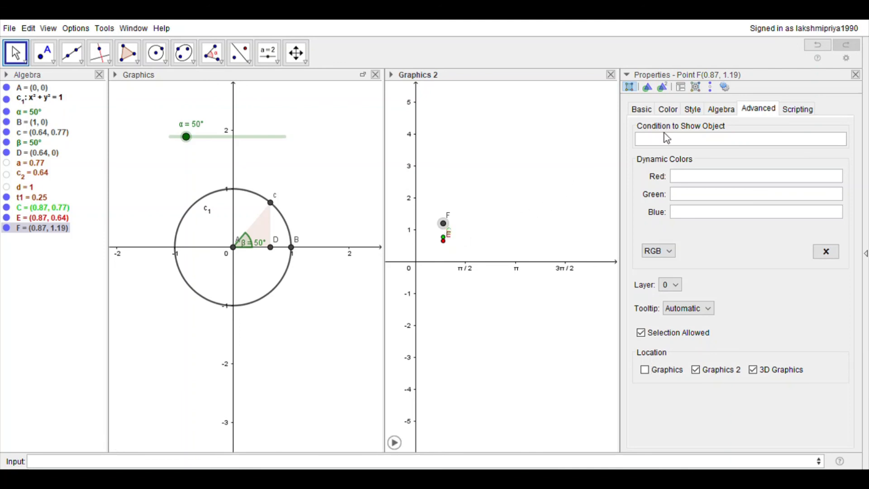
Colour point F blue, set its point size to 3 and close the properties.
left_click(679, 115)
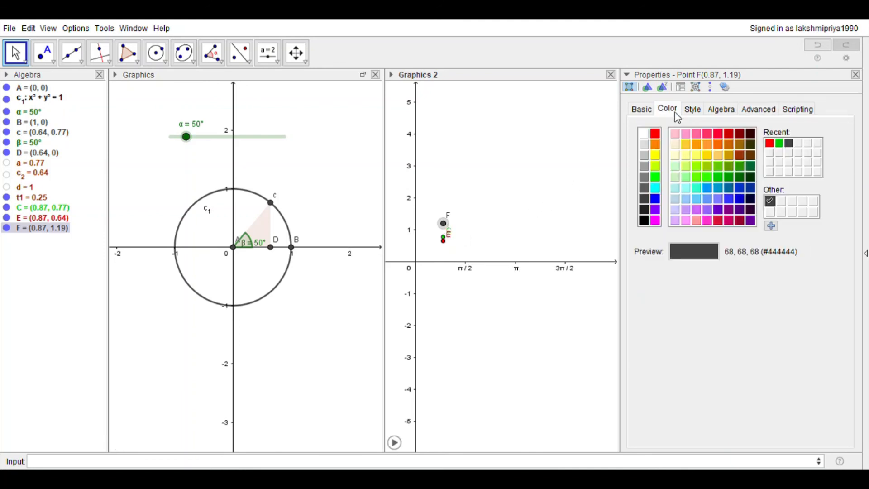
left_click(655, 199)
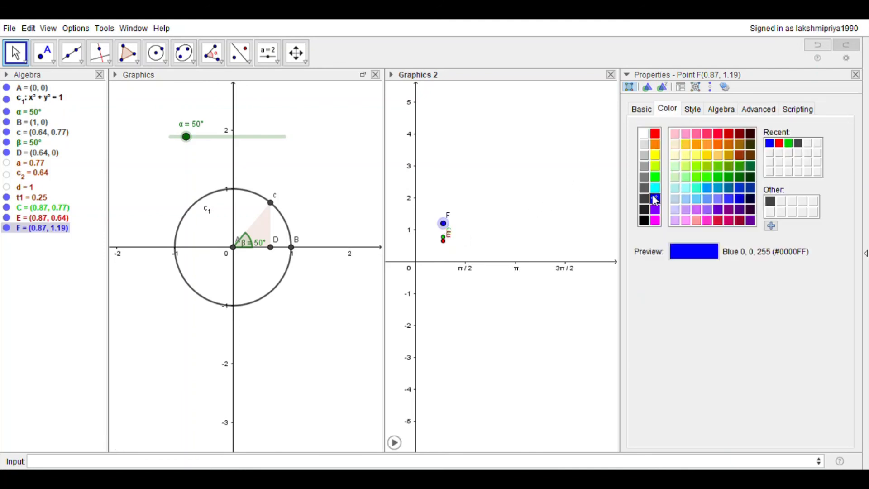
left_click(690, 110)
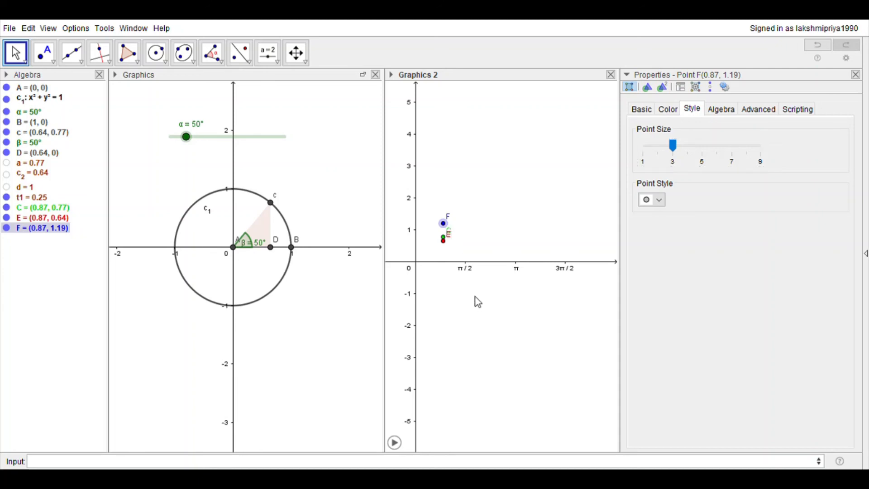
left_click(856, 75)
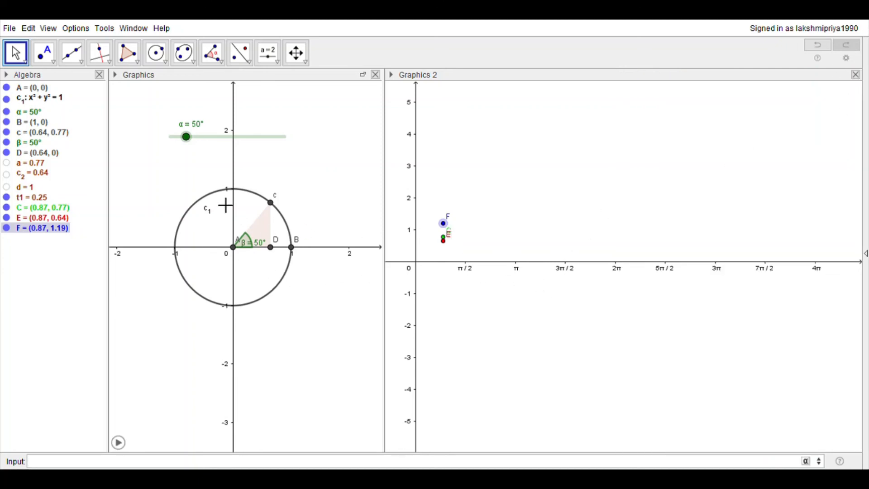
Return slider α to 0° to trace the tangent curve of point F from its start.
left_click_drag(189, 142, 170, 142)
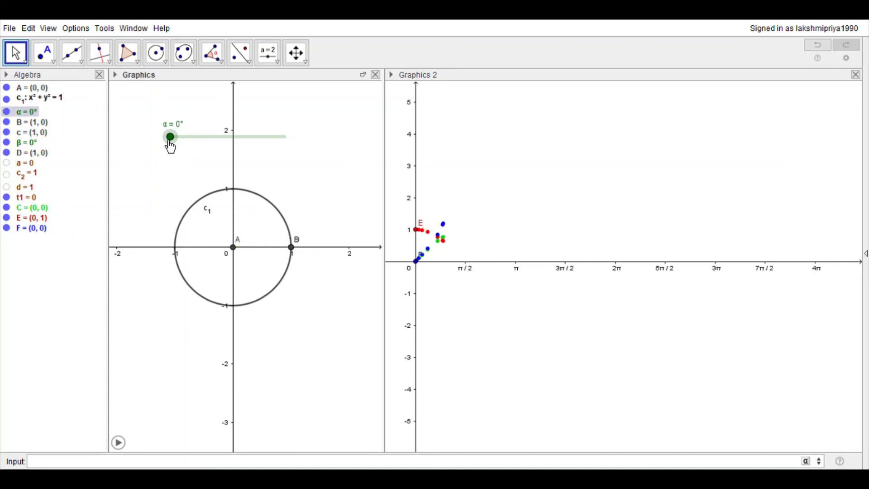